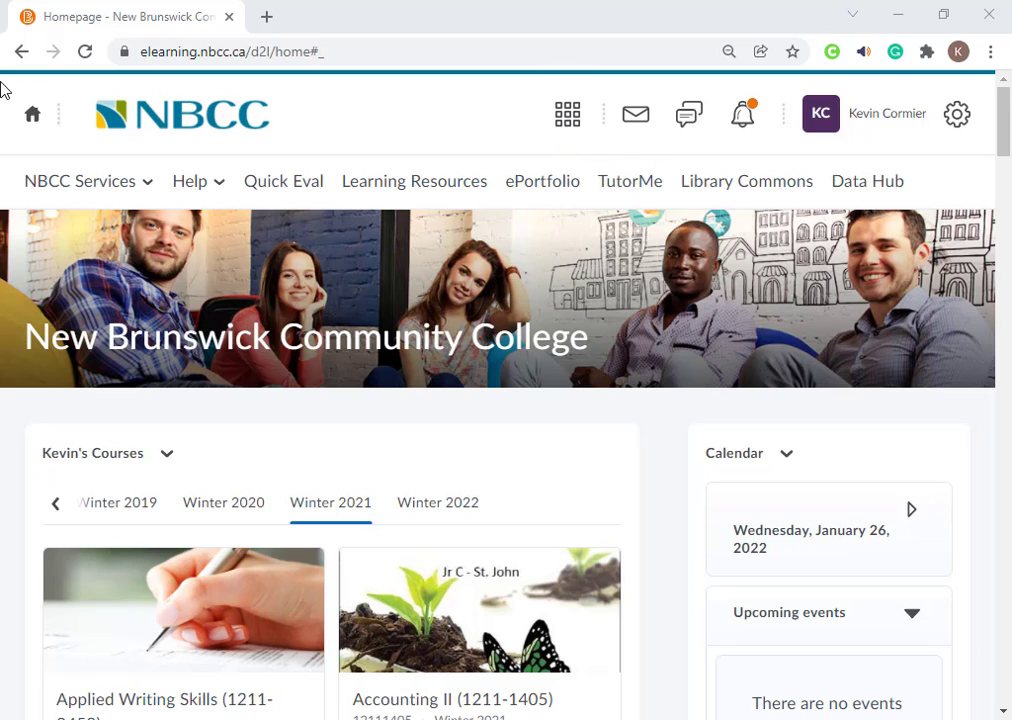
Step: Open the Brightspace Sample Course (1219-0000) and examine the NBCC Teams Course Sync widget on its homepage
left_click(572, 123)
left_click(570, 120)
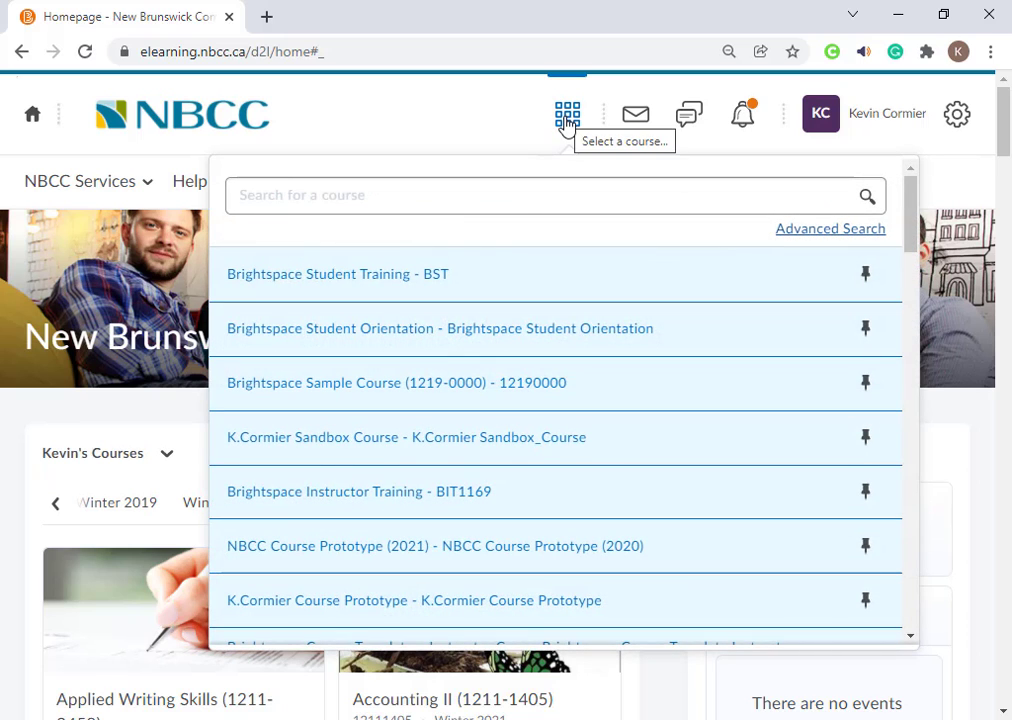
left_click(347, 398)
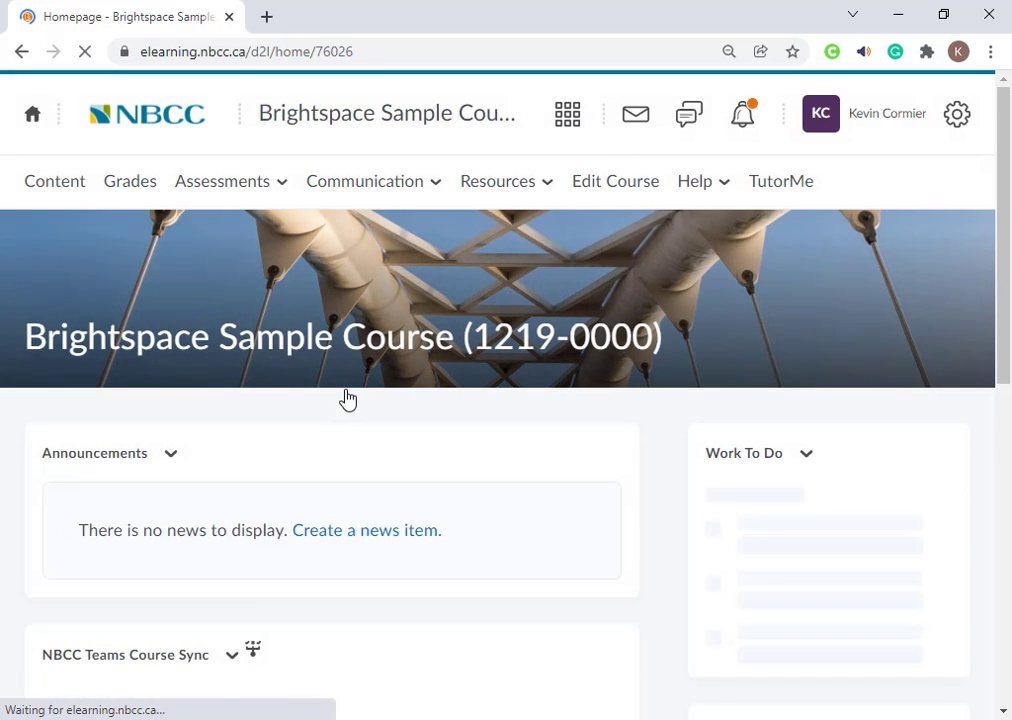
scroll(347, 398, "down", 1)
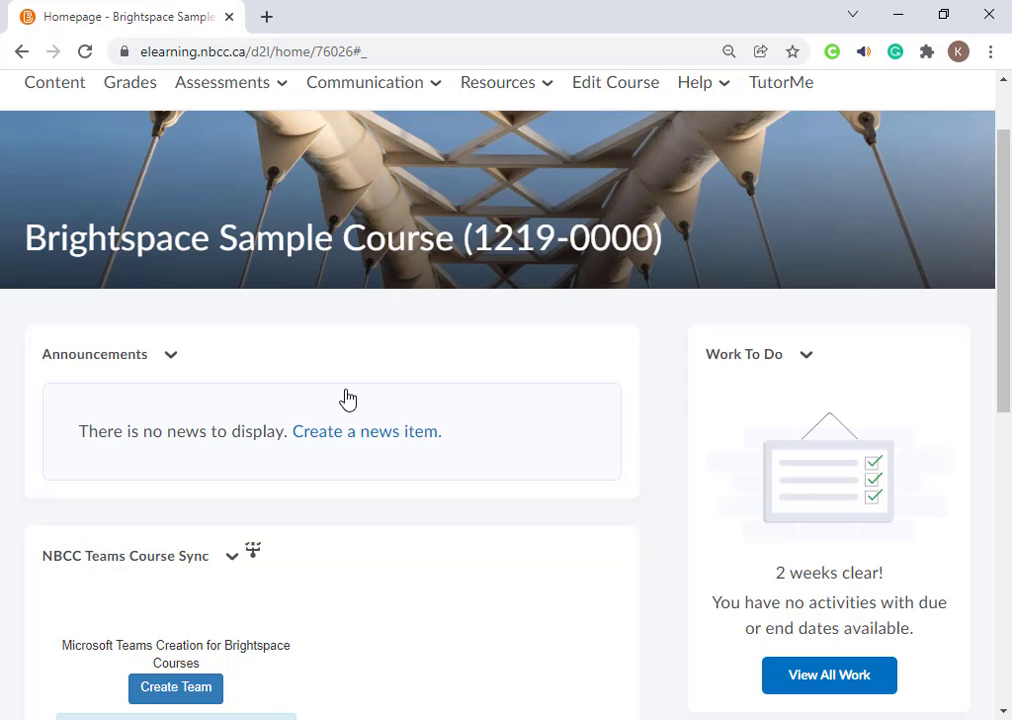
scroll(347, 398, "down", 1)
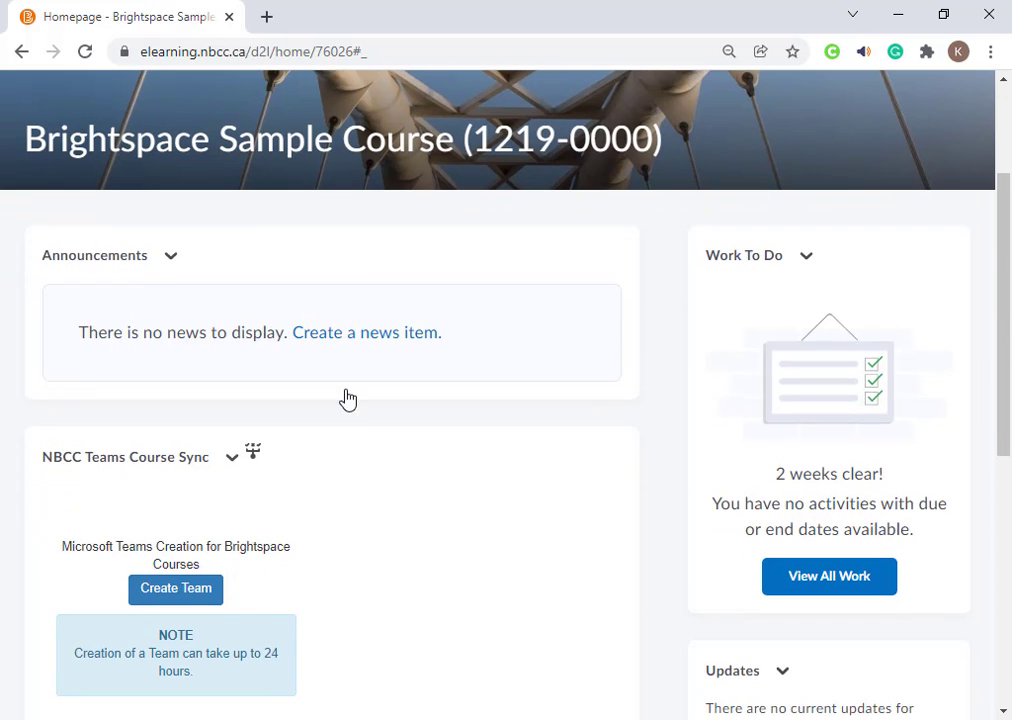
scroll(222, 513, "down", 1)
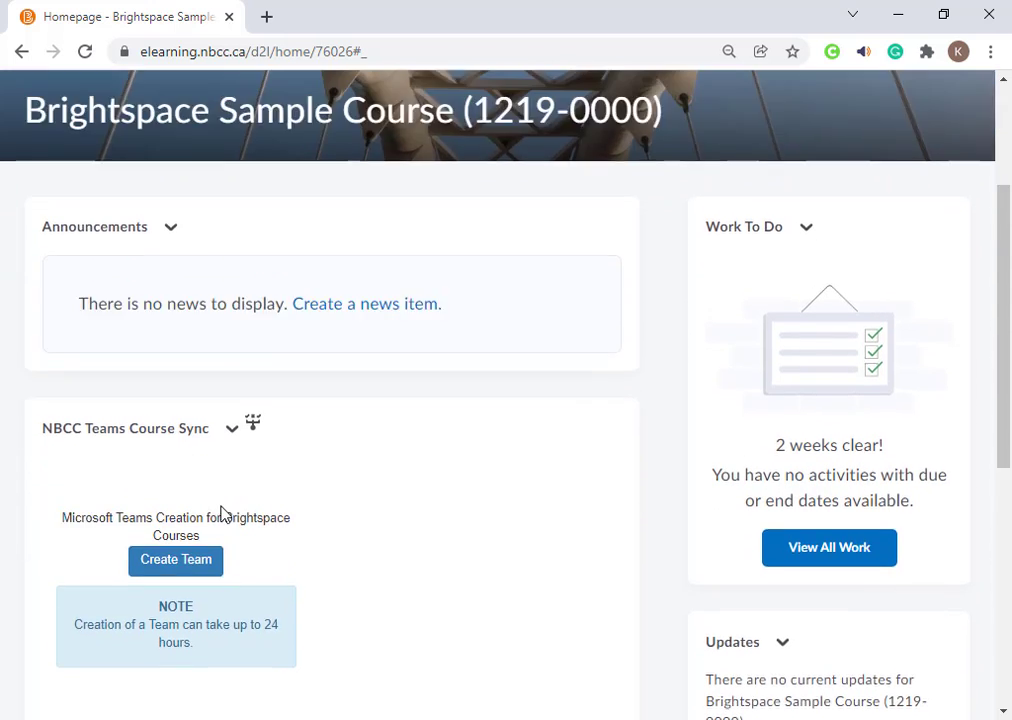
scroll(221, 515, "up", 3)
scroll(262, 320, "down", 1)
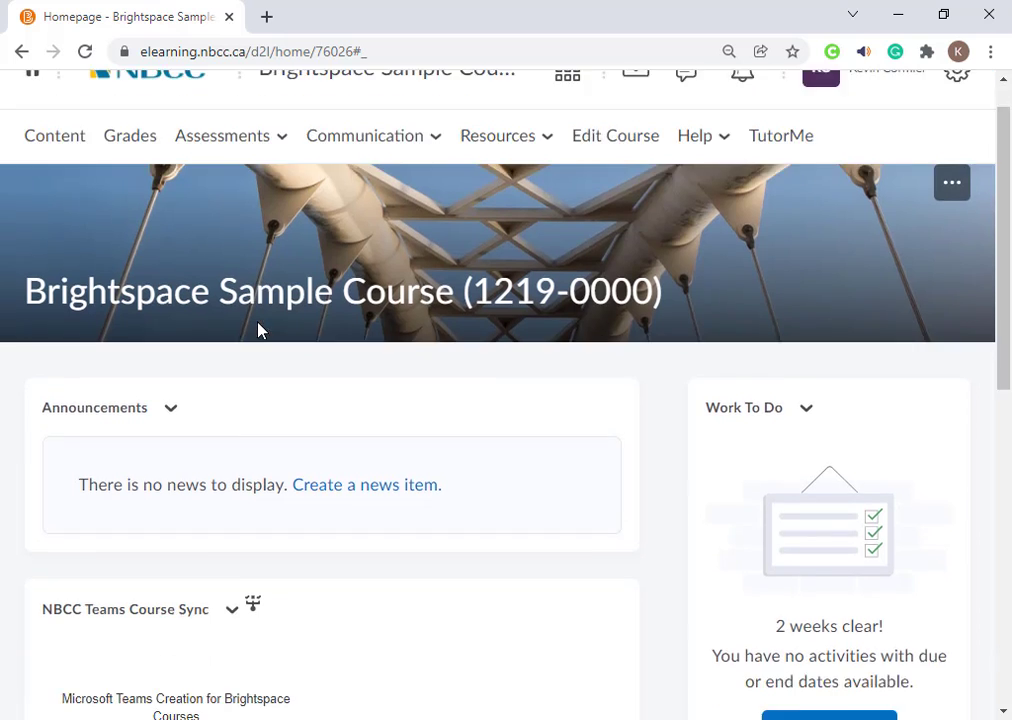
left_click_drag(41, 556, 75, 558)
left_click_drag(131, 188, 371, 207)
left_click(535, 243)
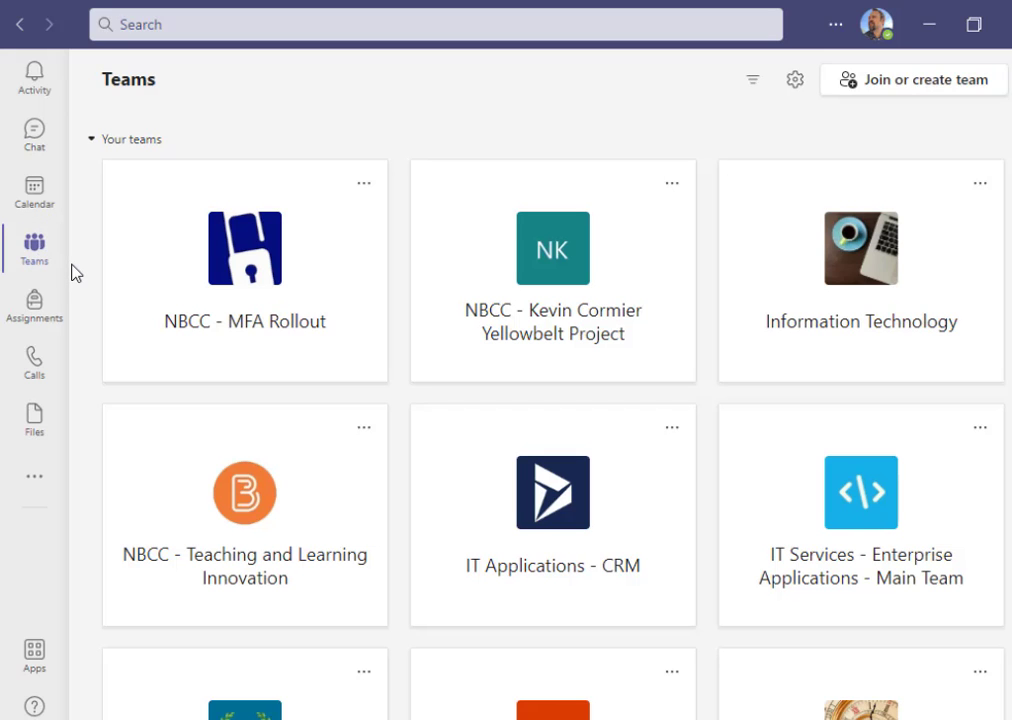
Step: Switch to Microsoft Teams and open the instructor's Sandbox Course team from the list of teams
scroll(75, 272, "down", 1)
scroll(255, 208, "down", 2)
scroll(502, 542, "down", 3)
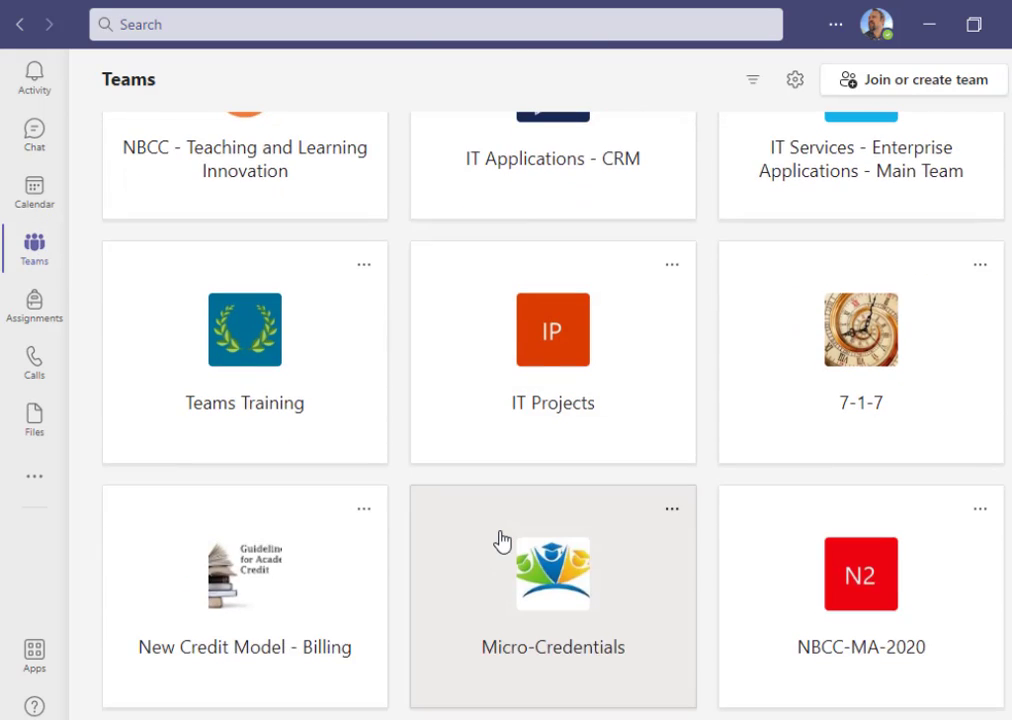
scroll(502, 542, "down", 9)
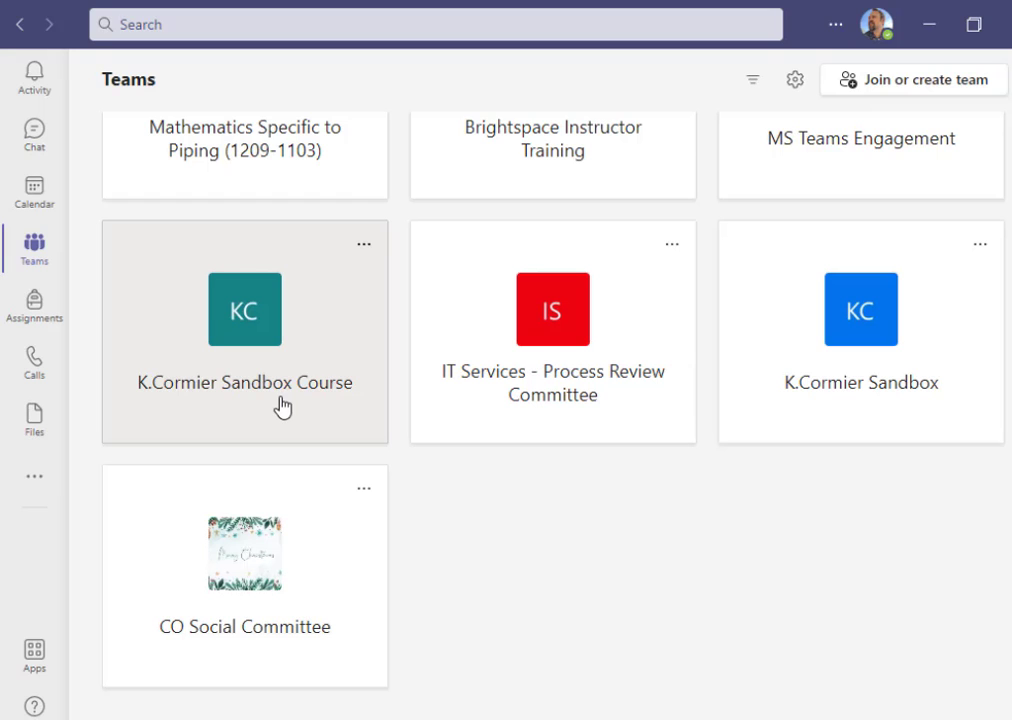
left_click(323, 330)
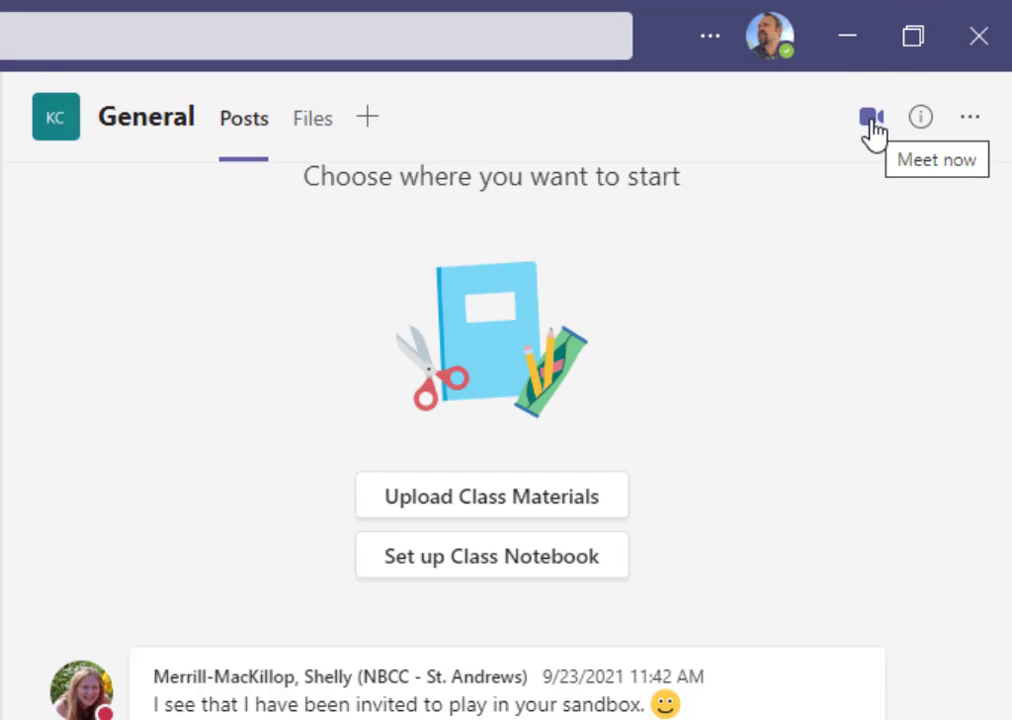
Step: Start scheduling a meeting in the General channel, titled with the instructor's name followed by "Sandbox Course Meeting Link"
left_click(872, 120)
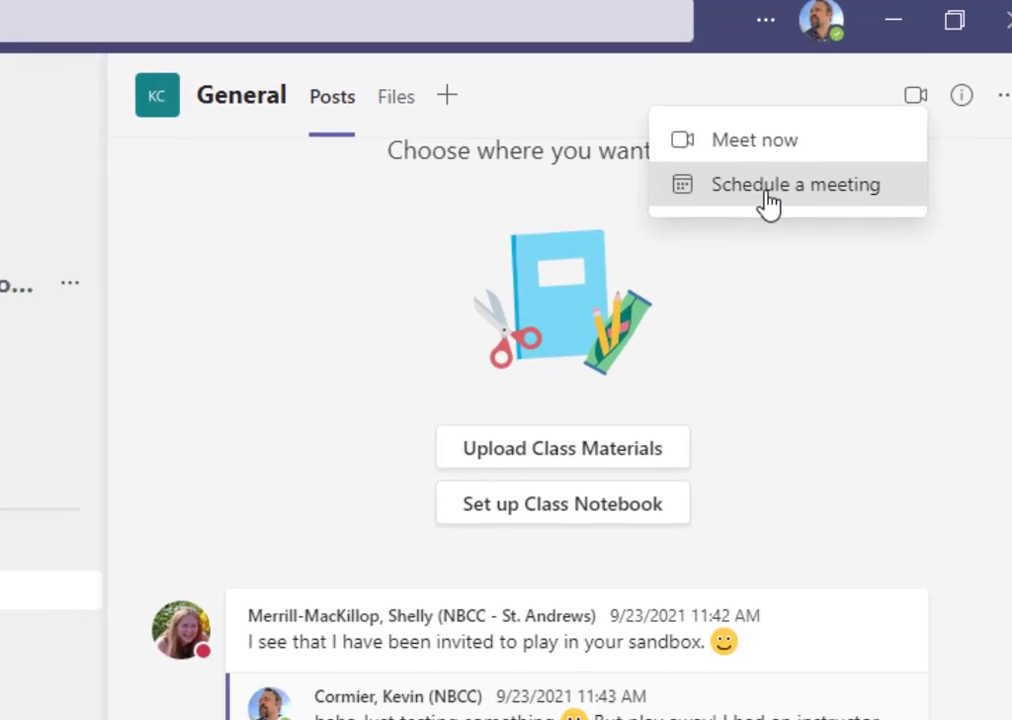
left_click(712, 228)
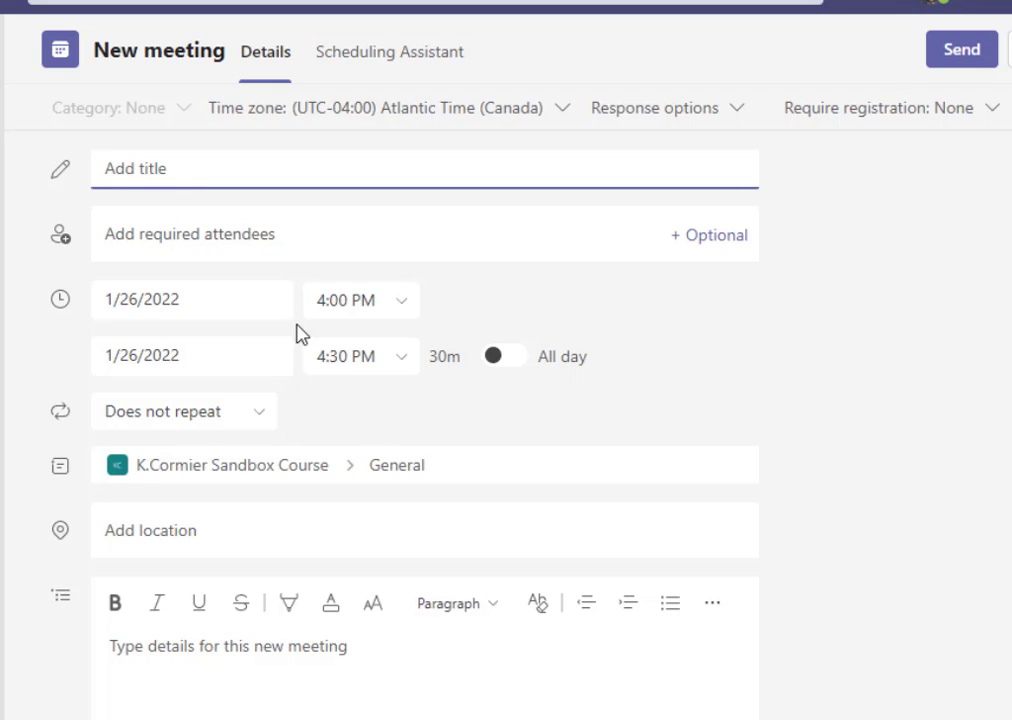
type("K.Cormier Sandboc")
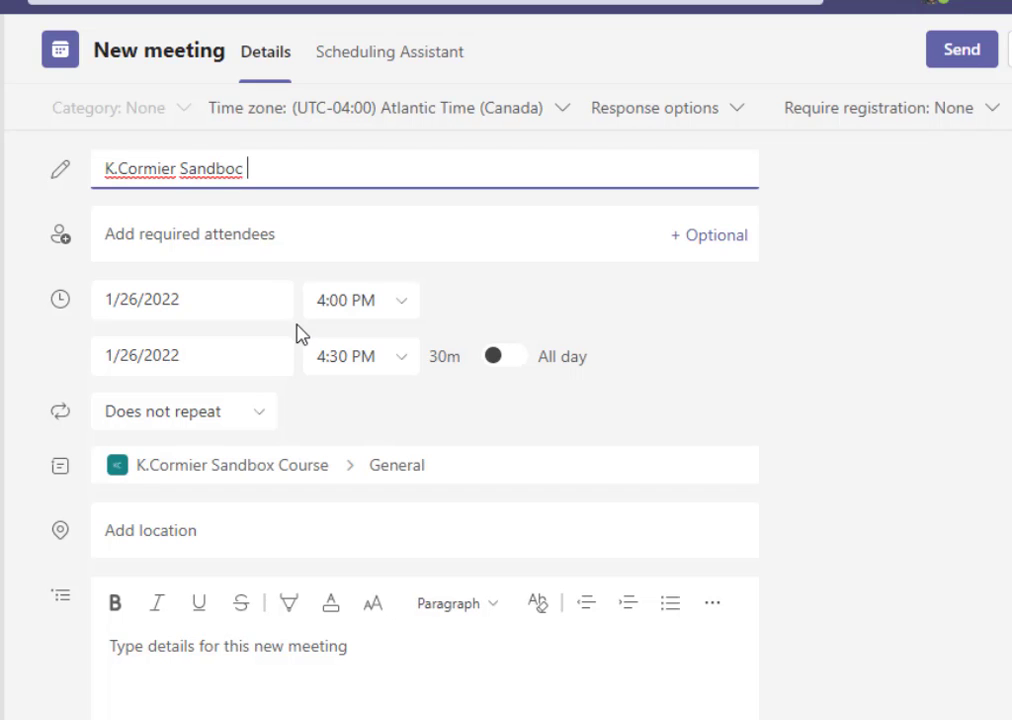
key("BackSpace")
type("x Course")
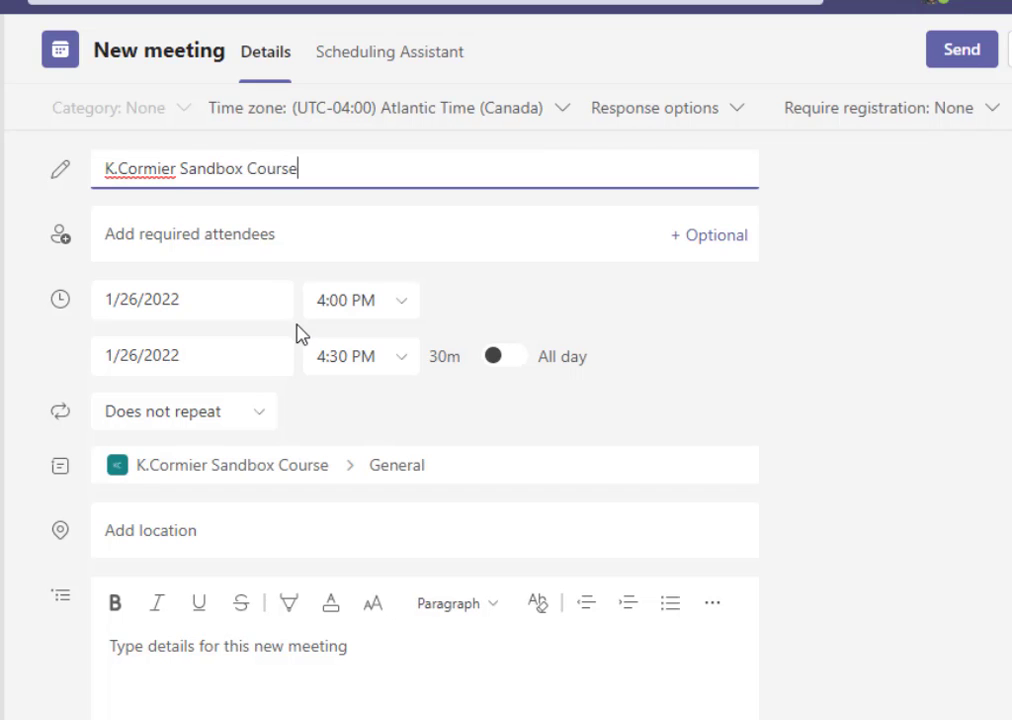
type(" Meeting Link")
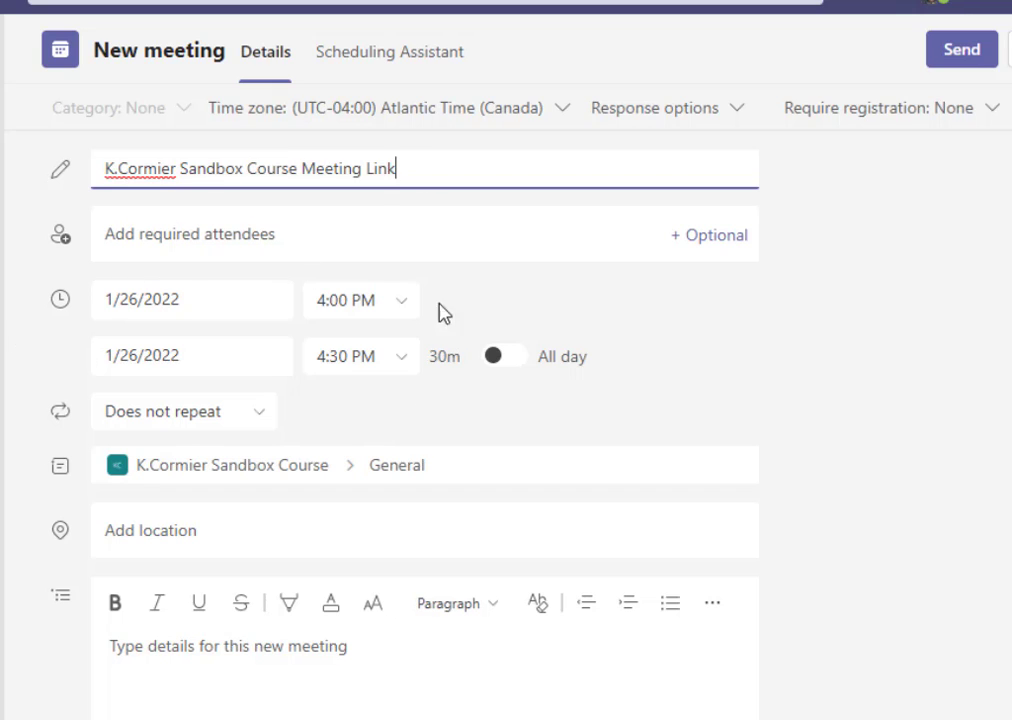
Step: Set the meeting for 1/27/2022 from 2:00 PM to 3:30 PM
left_click(214, 300)
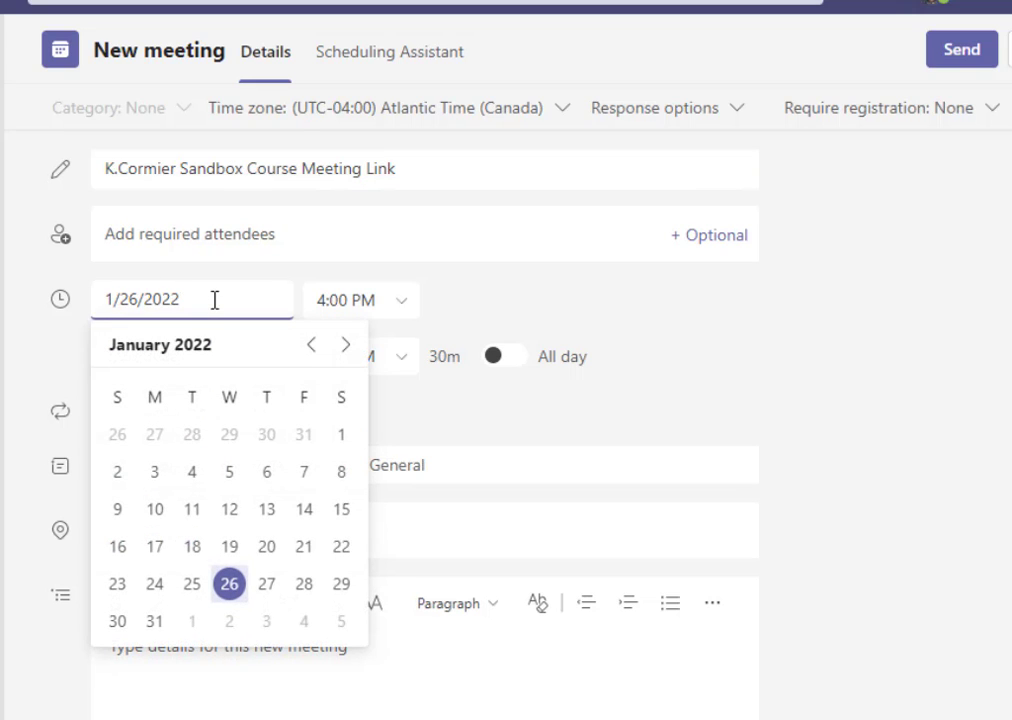
left_click(266, 590)
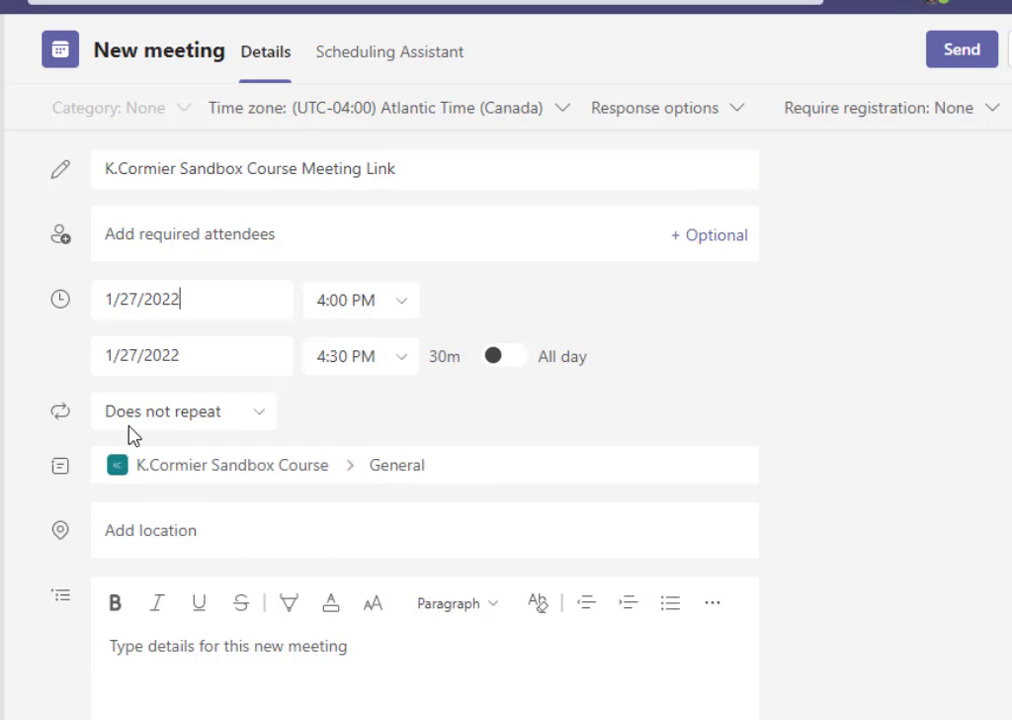
left_click(396, 305)
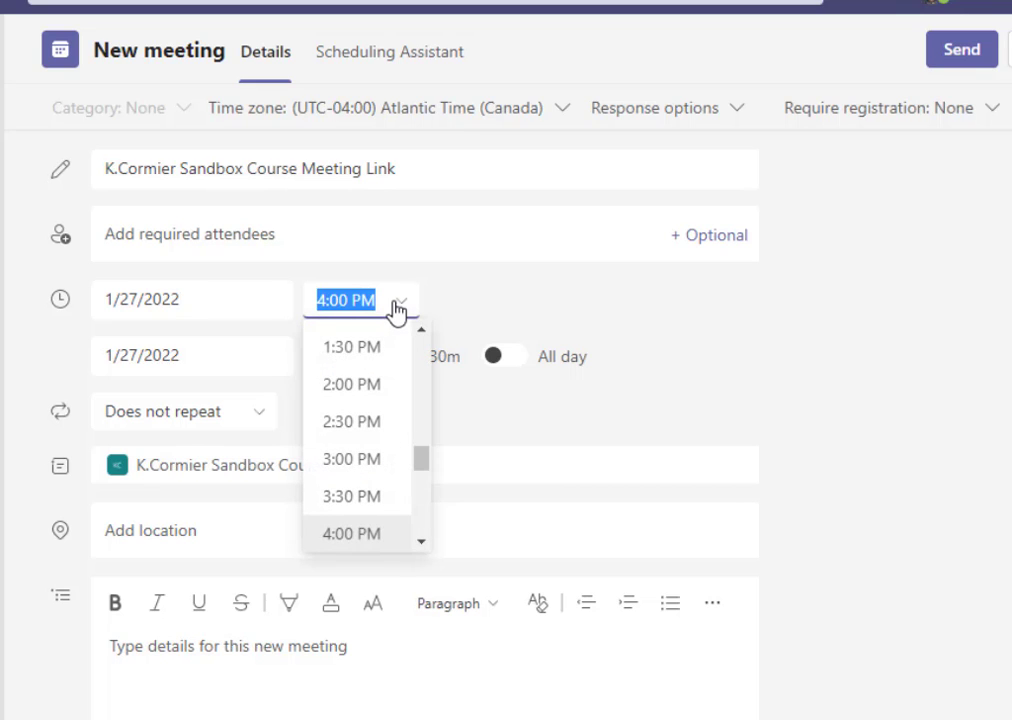
left_click(382, 396)
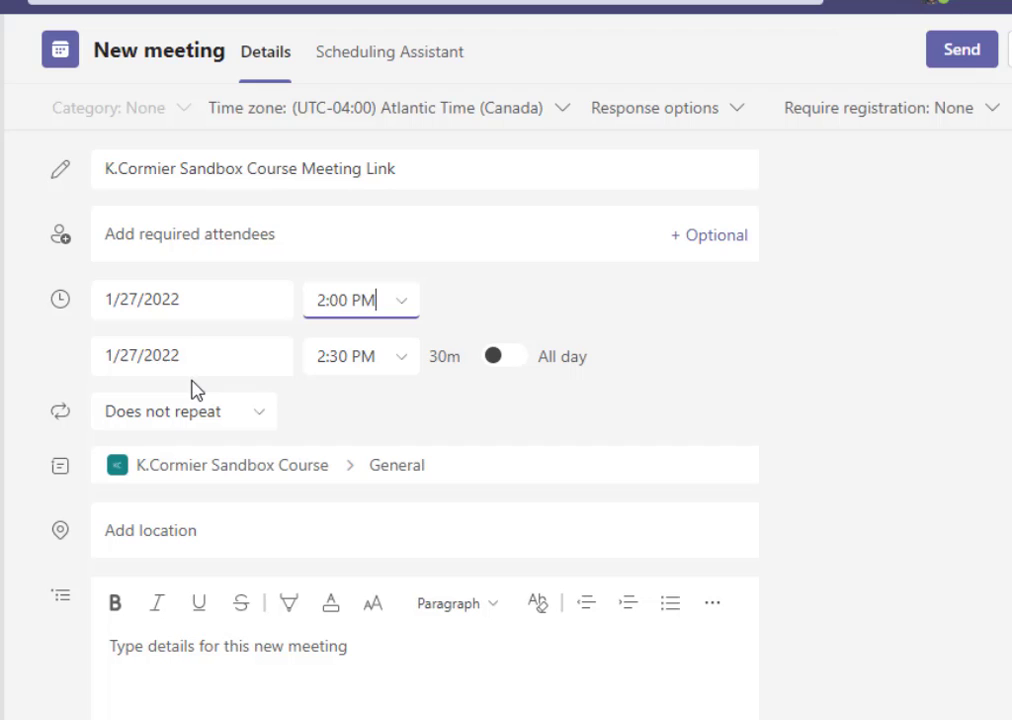
left_click(352, 356)
left_click(375, 516)
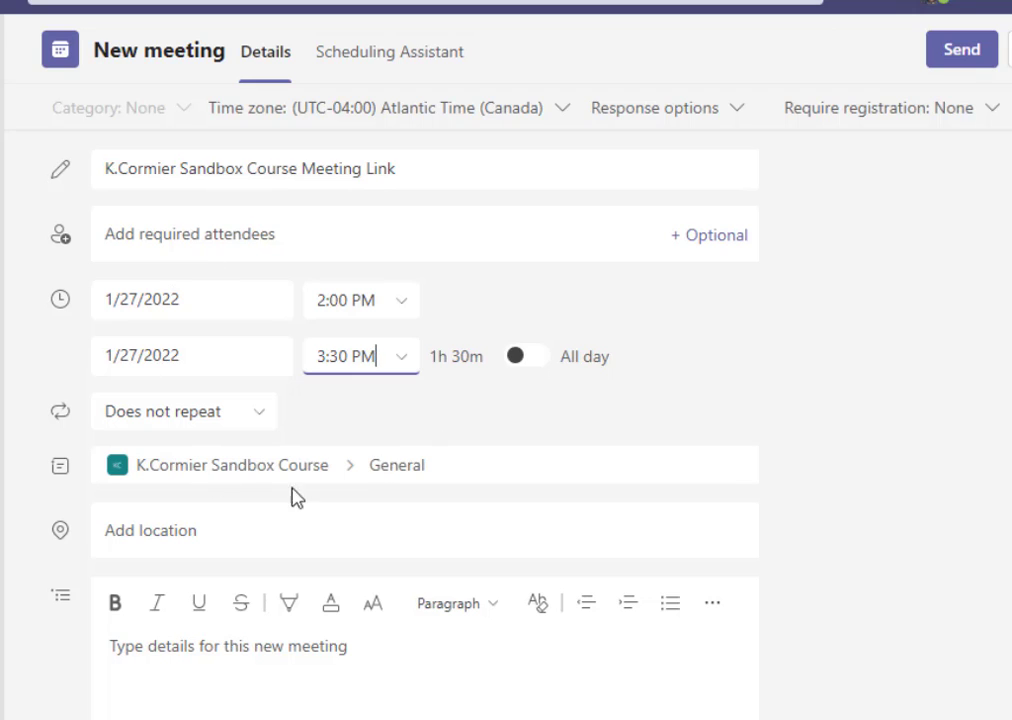
Step: Set the meeting's recurrence to Does not repeat and send the invitation to the channel
left_click(264, 416)
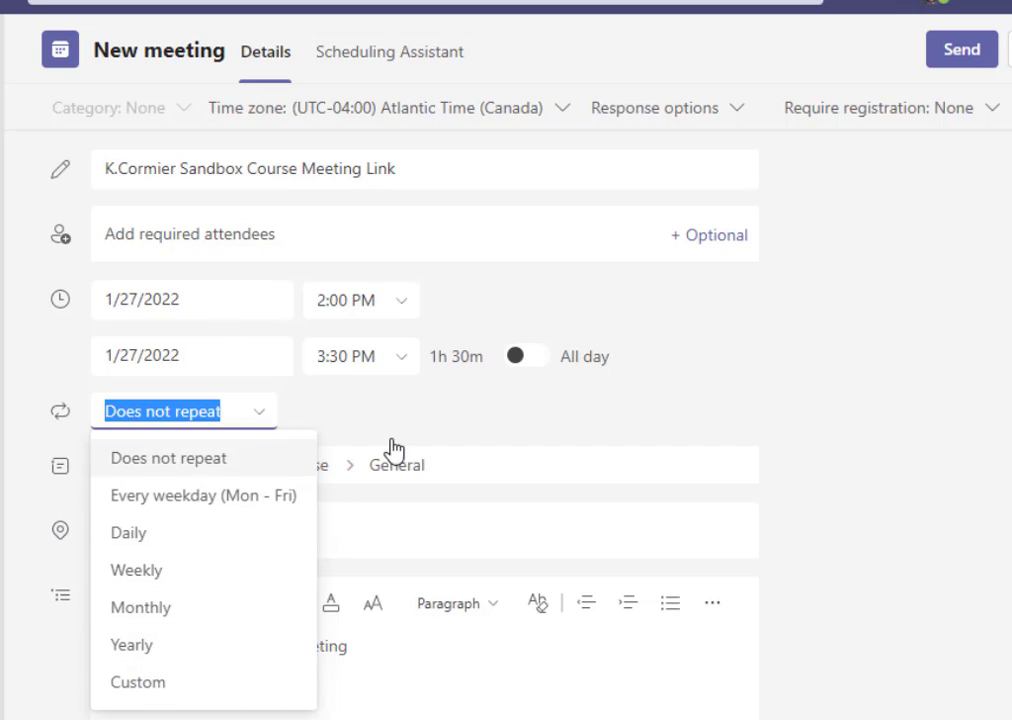
left_click(168, 461)
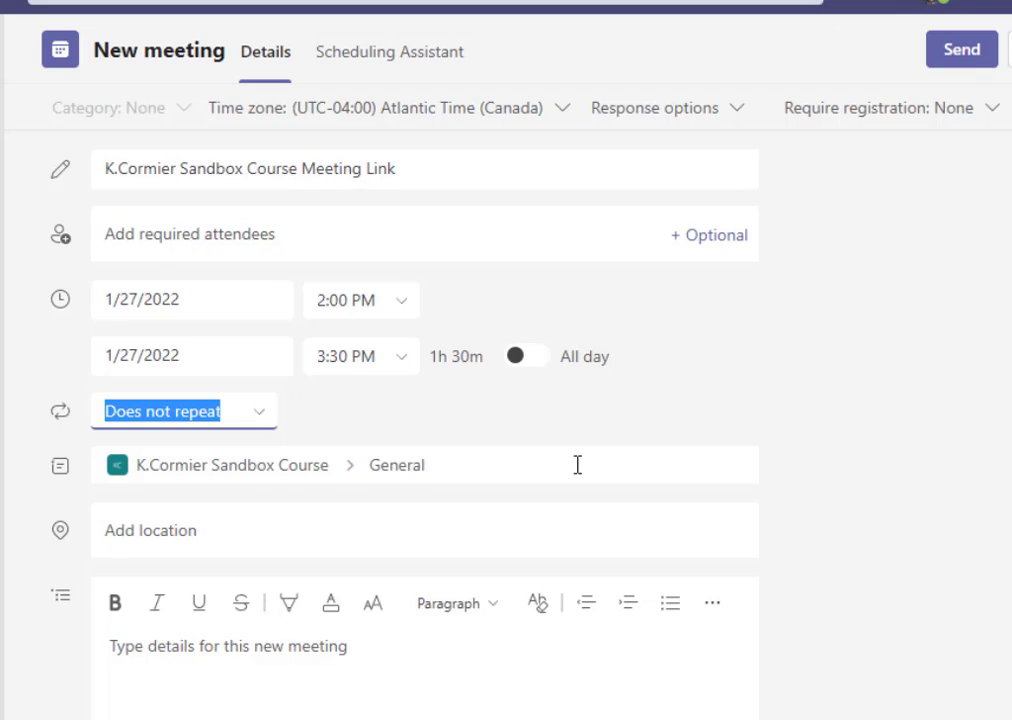
scroll(577, 465, "down", 1)
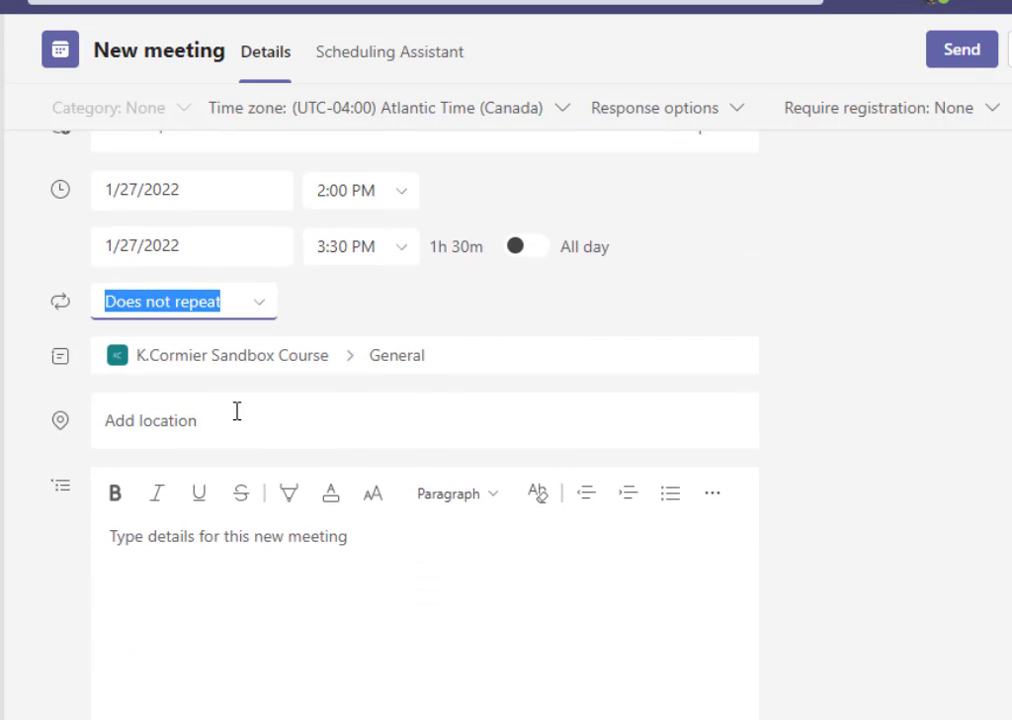
left_click(268, 601)
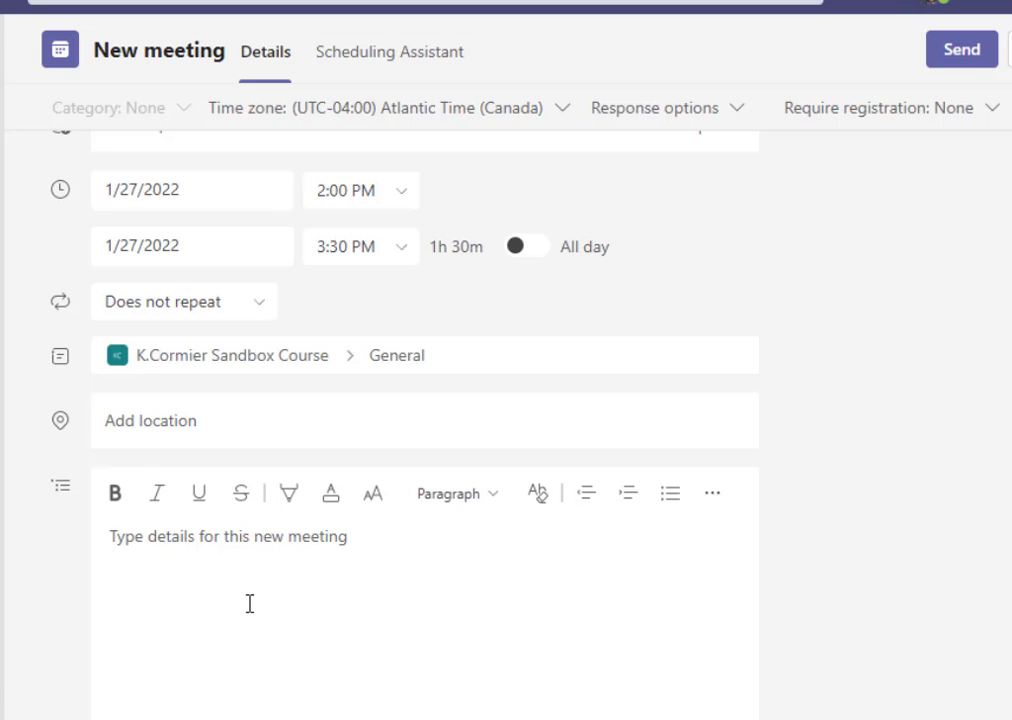
scroll(249, 603, "up", 1)
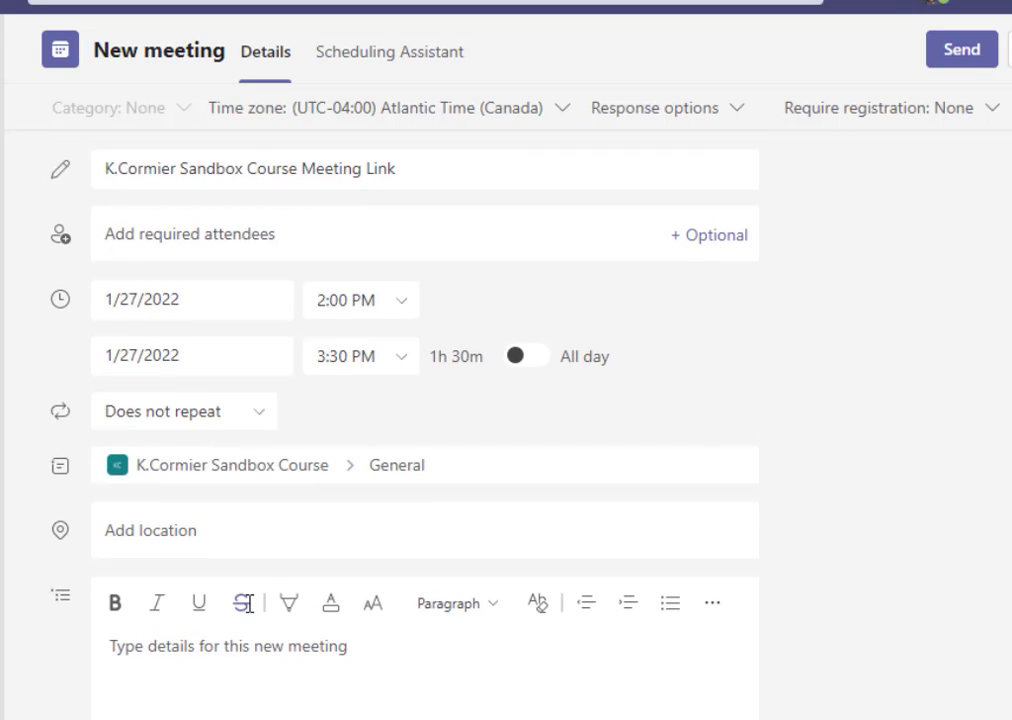
left_click(938, 64)
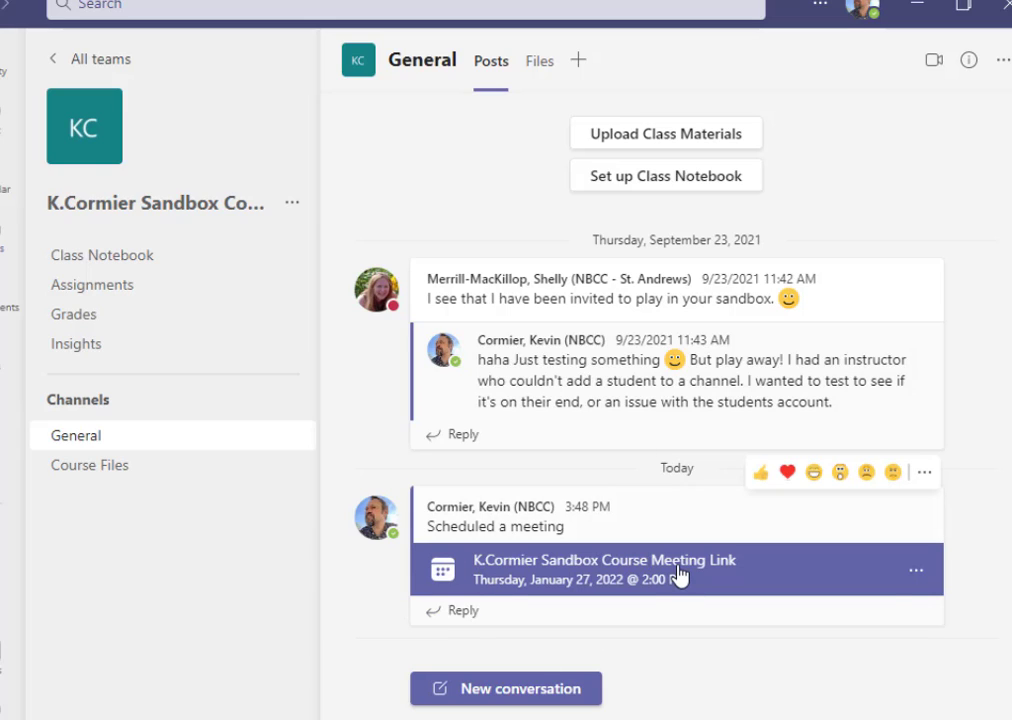
Step: Open the details of the meeting posted in the General channel and bring up its meeting options
left_click(914, 572)
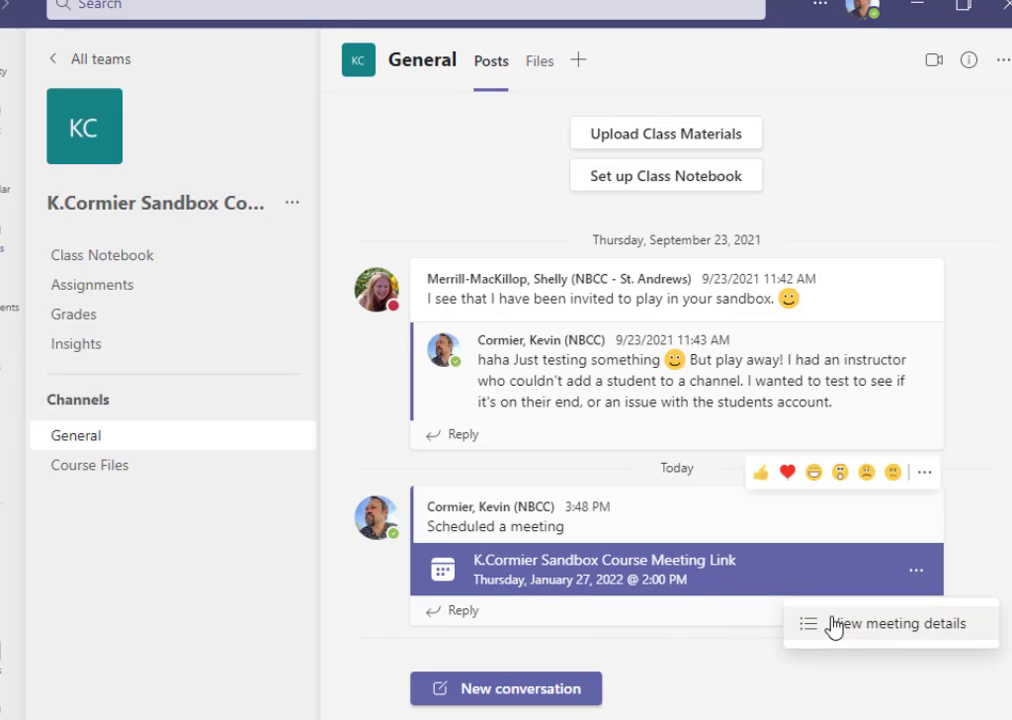
left_click(886, 626)
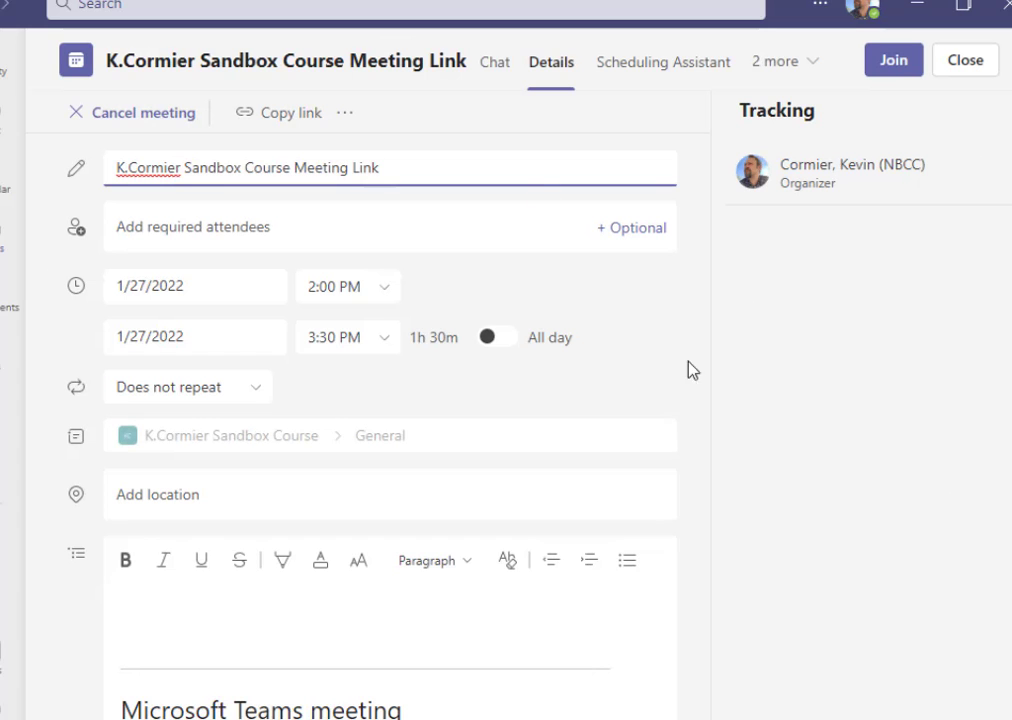
scroll(253, 429, "down", 2)
scroll(252, 428, "up", 2)
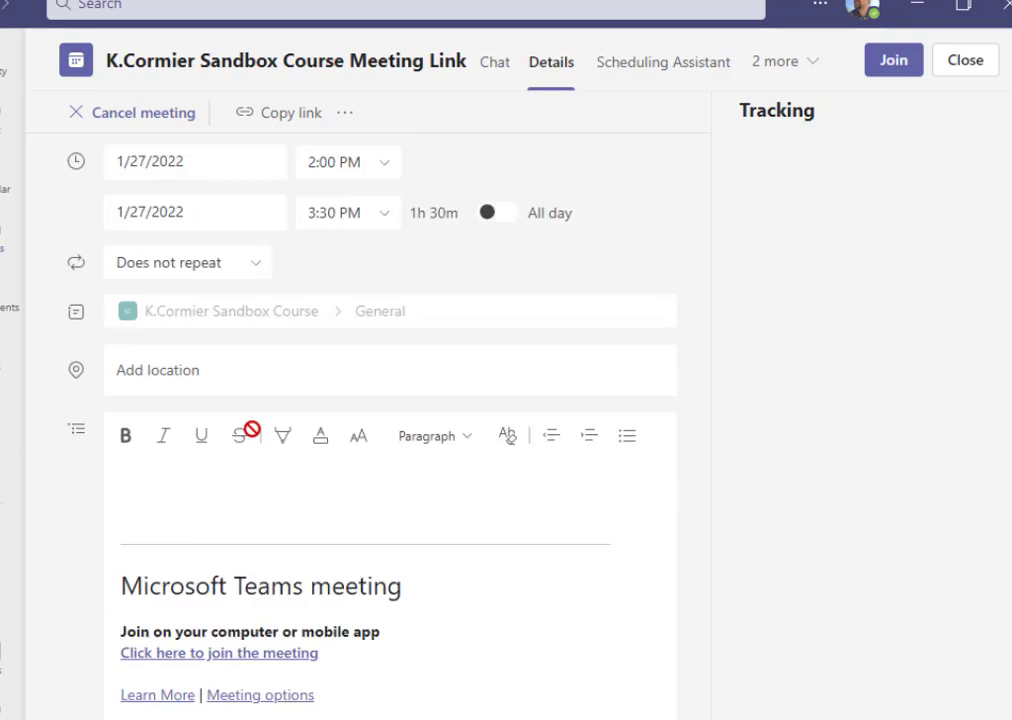
left_click(345, 113)
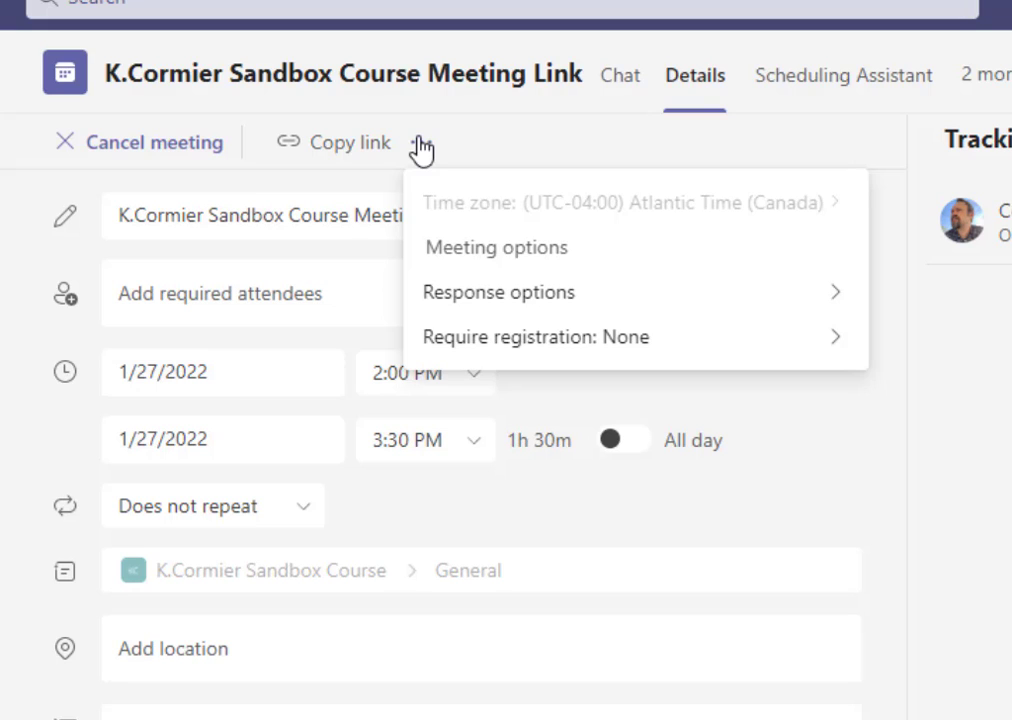
left_click(474, 258)
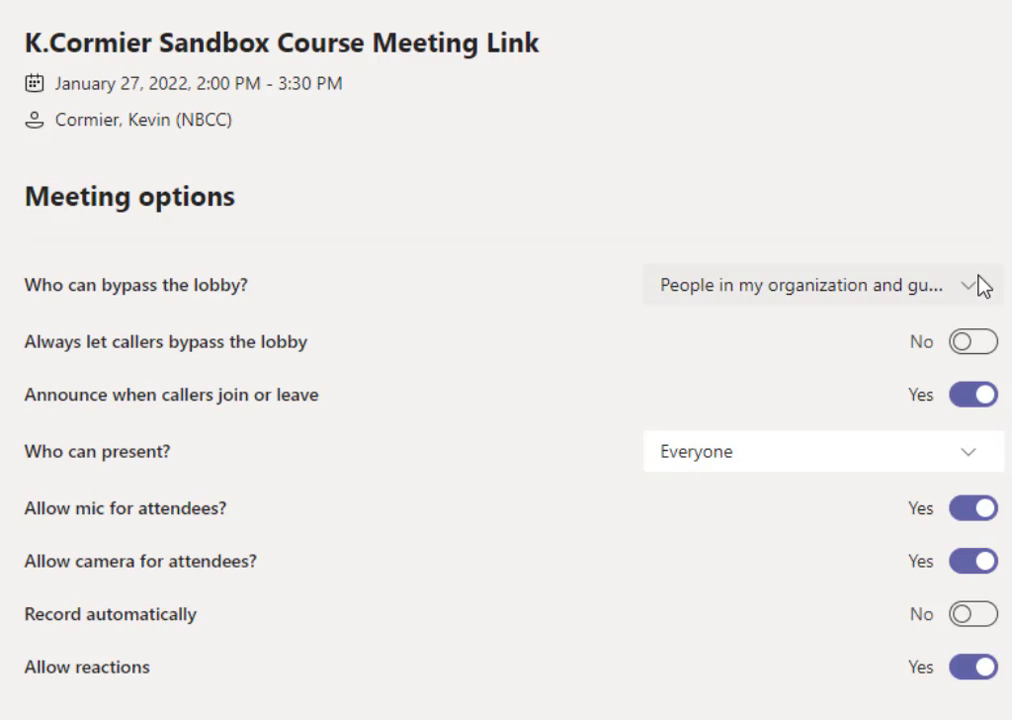
Step: Let only People in my organization bypass the lobby, and restrict presenting to Only me
left_click(832, 294)
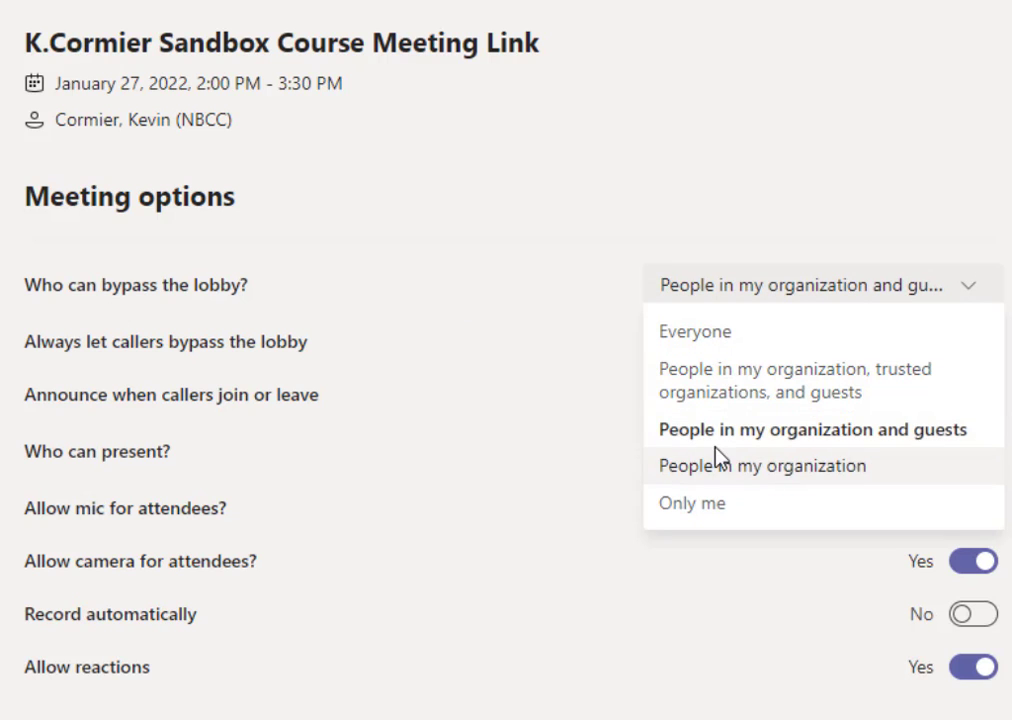
left_click(720, 482)
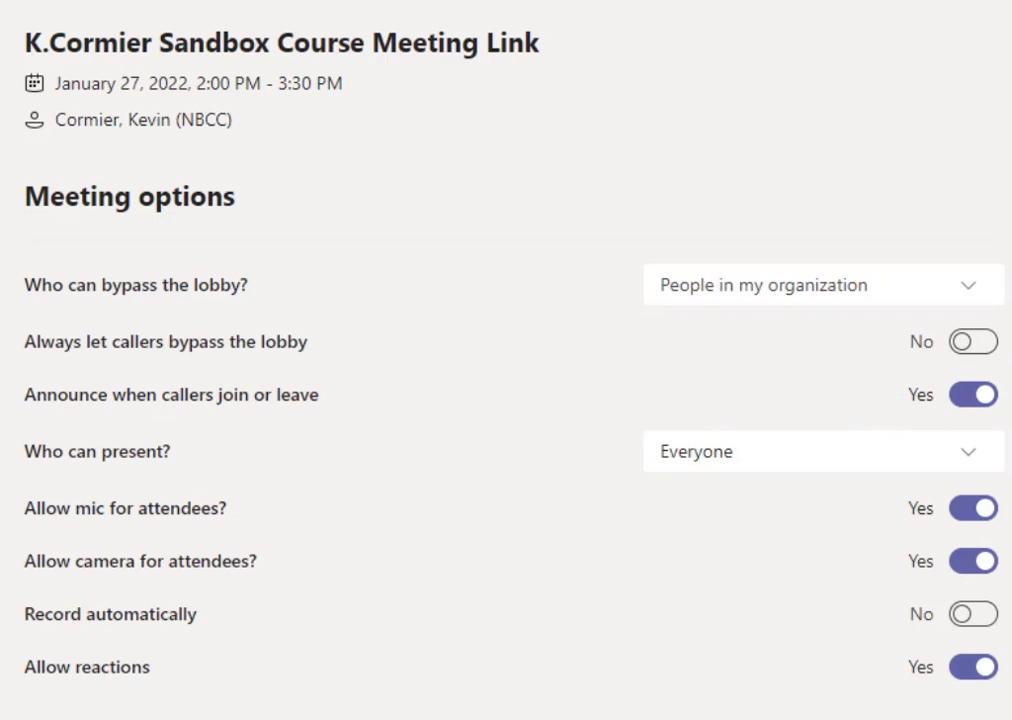
left_click(853, 474)
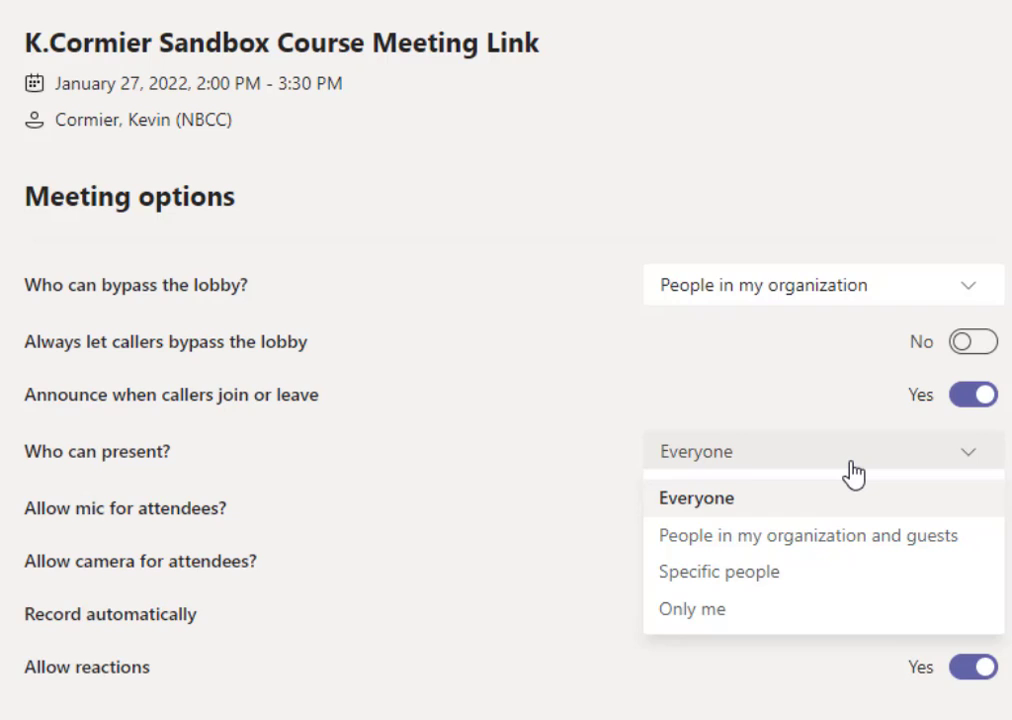
left_click(791, 607)
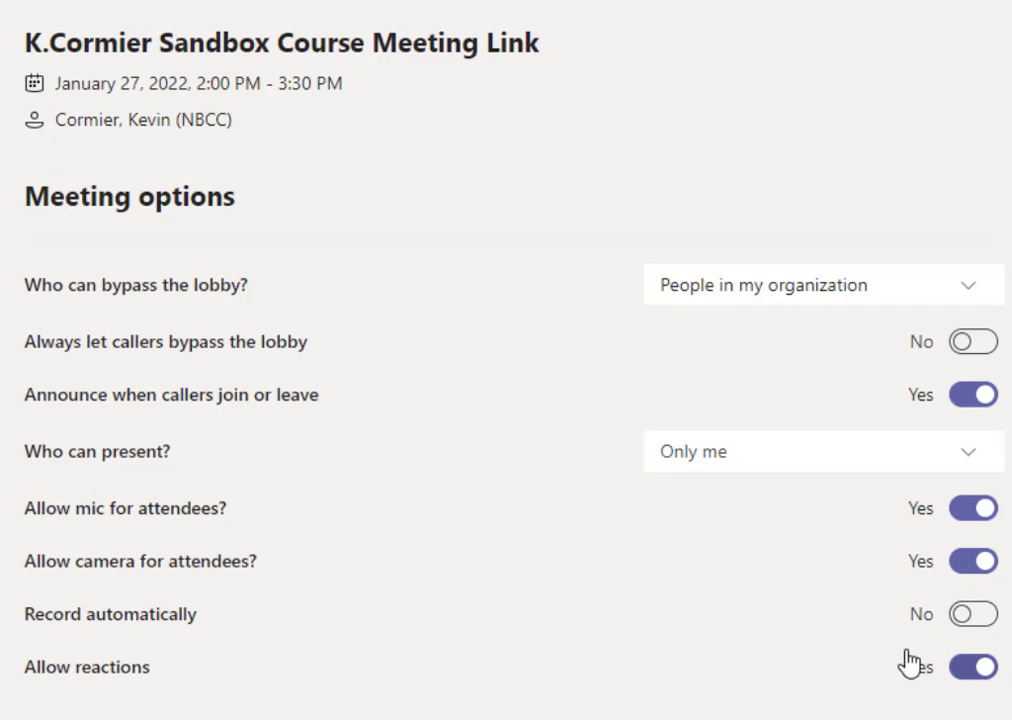
Step: Save the changed meeting options for the course meeting
scroll(680, 578, "down", 2)
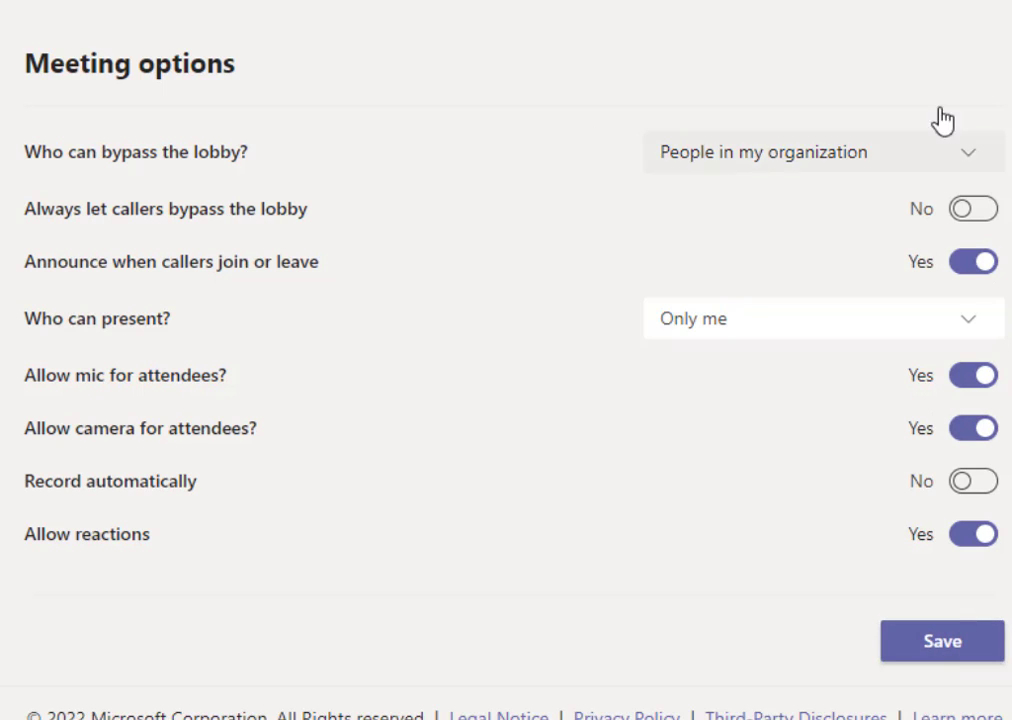
left_click(958, 664)
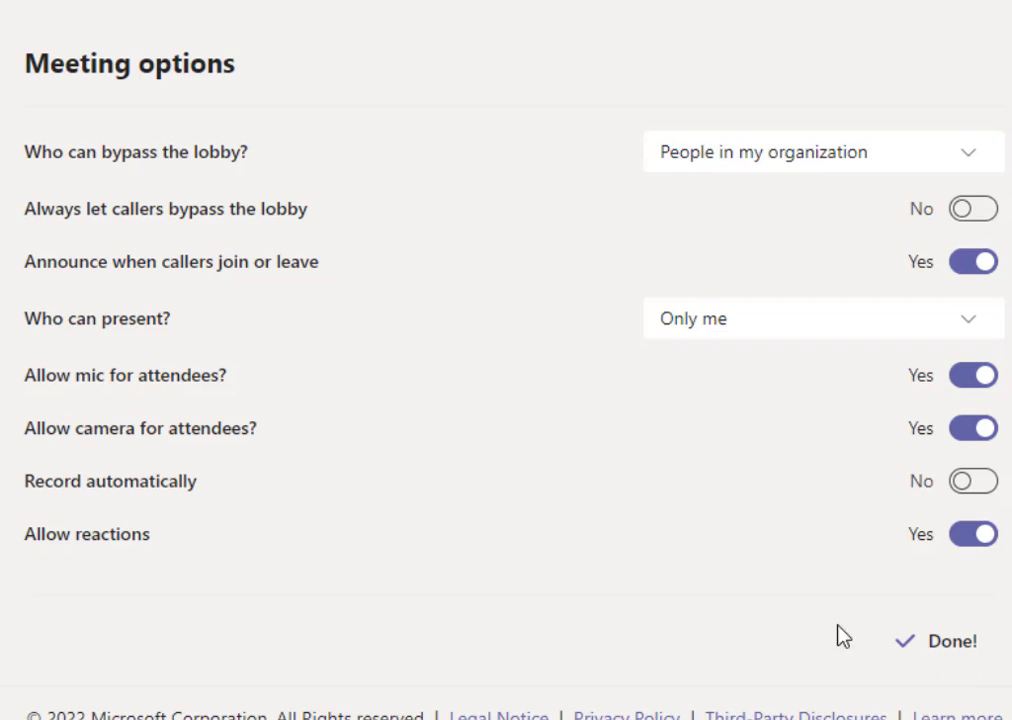
scroll(795, 626, "up", 2)
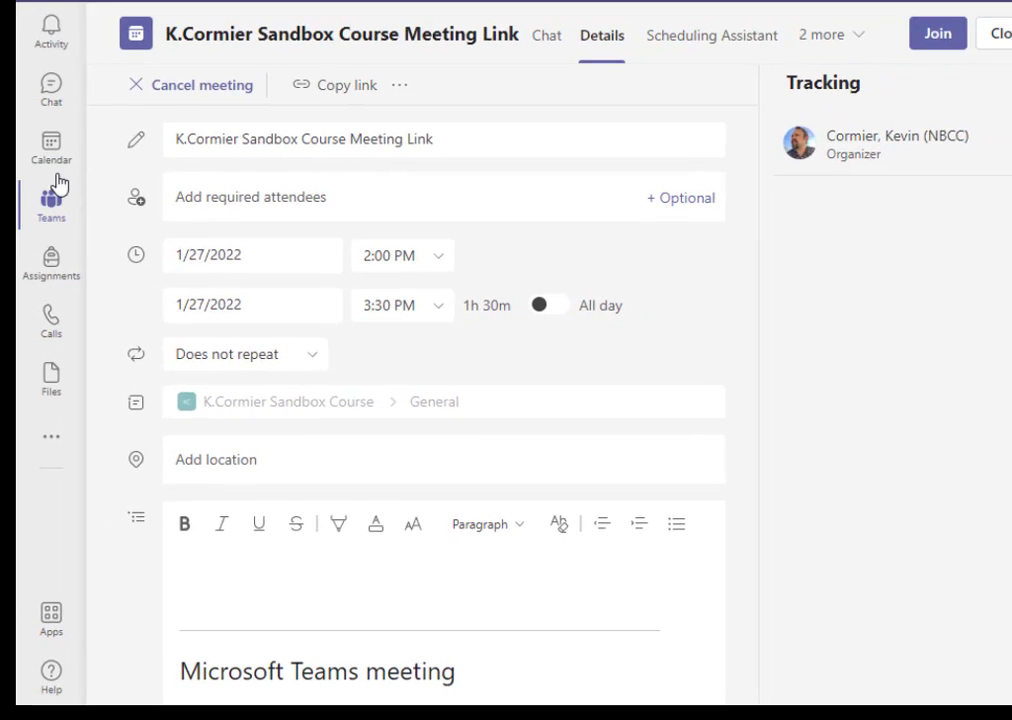
Step: In the Teams calendar, open the course meeting on Thursday, January 27 at 2:00 PM and copy its join link
left_click(62, 155)
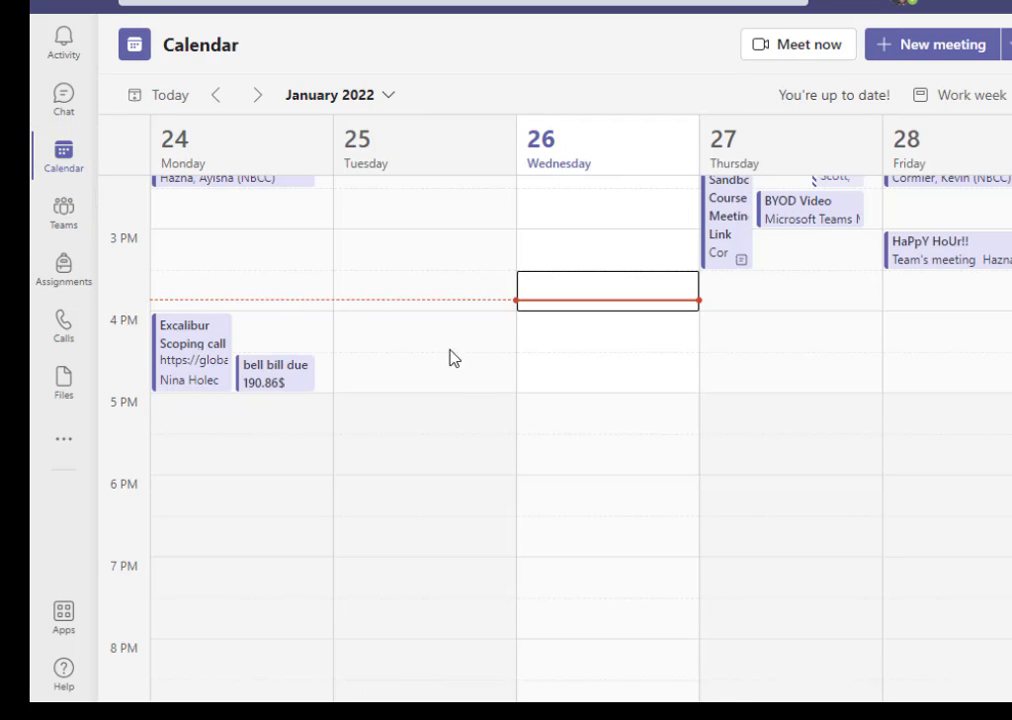
scroll(460, 365, "up", 5)
scroll(474, 380, "up", 3)
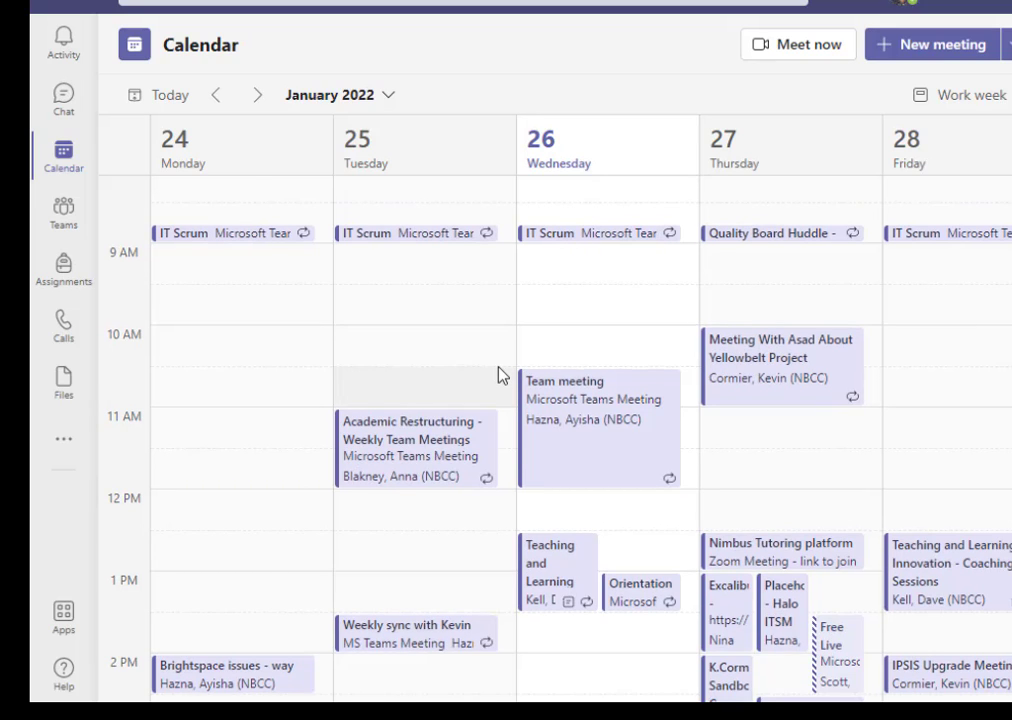
scroll(500, 375, "down", 5)
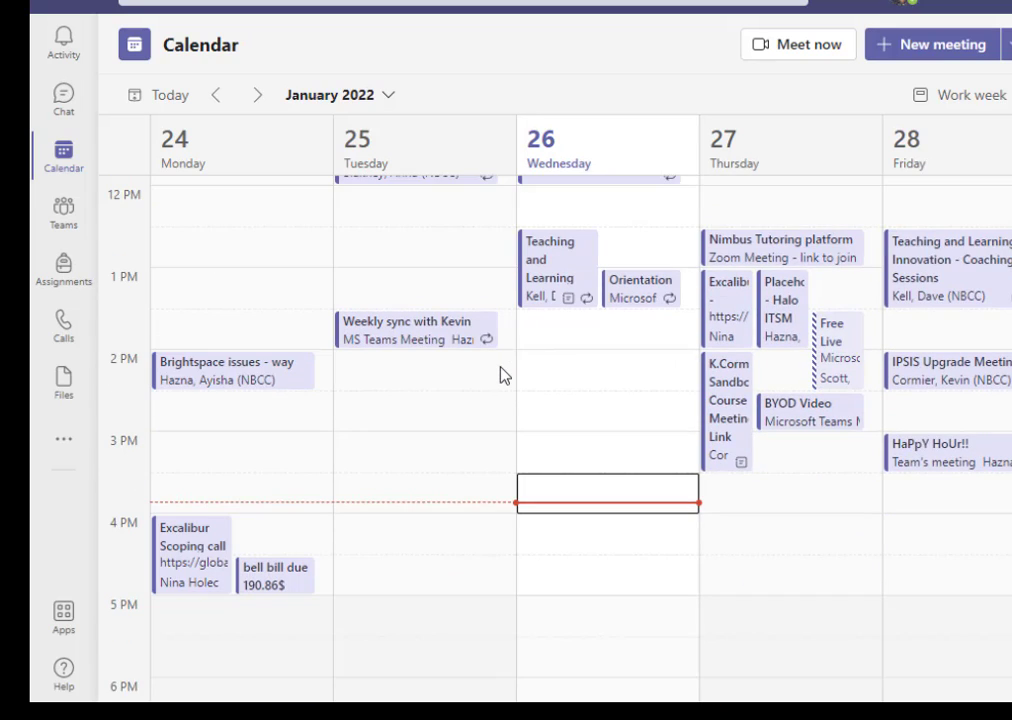
left_click(726, 420)
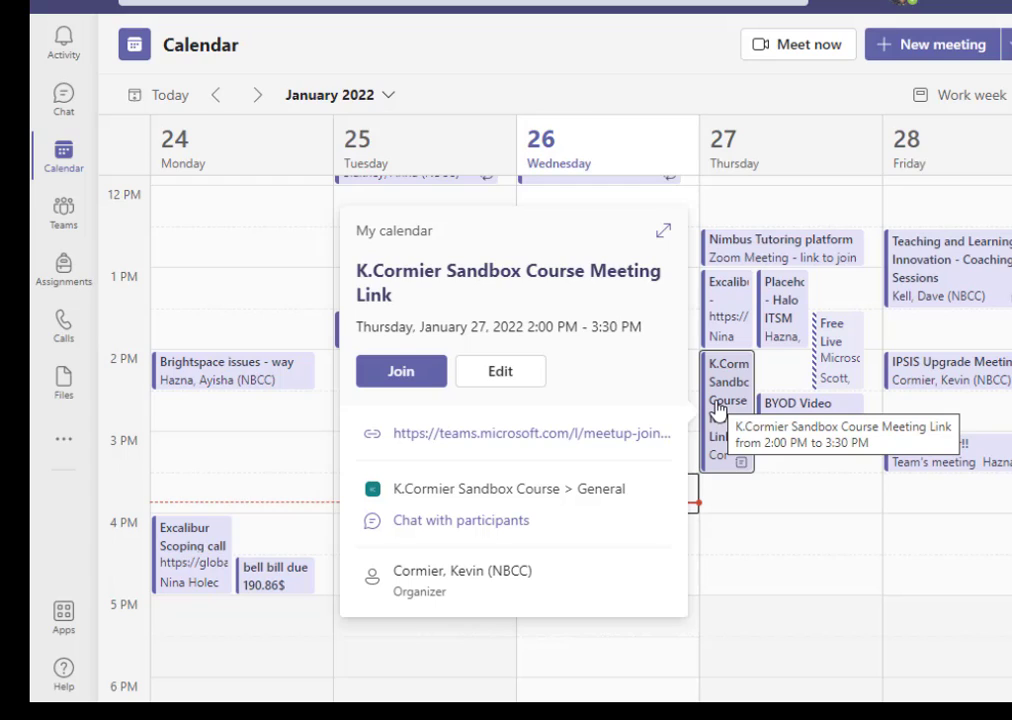
mouse_move(370, 444)
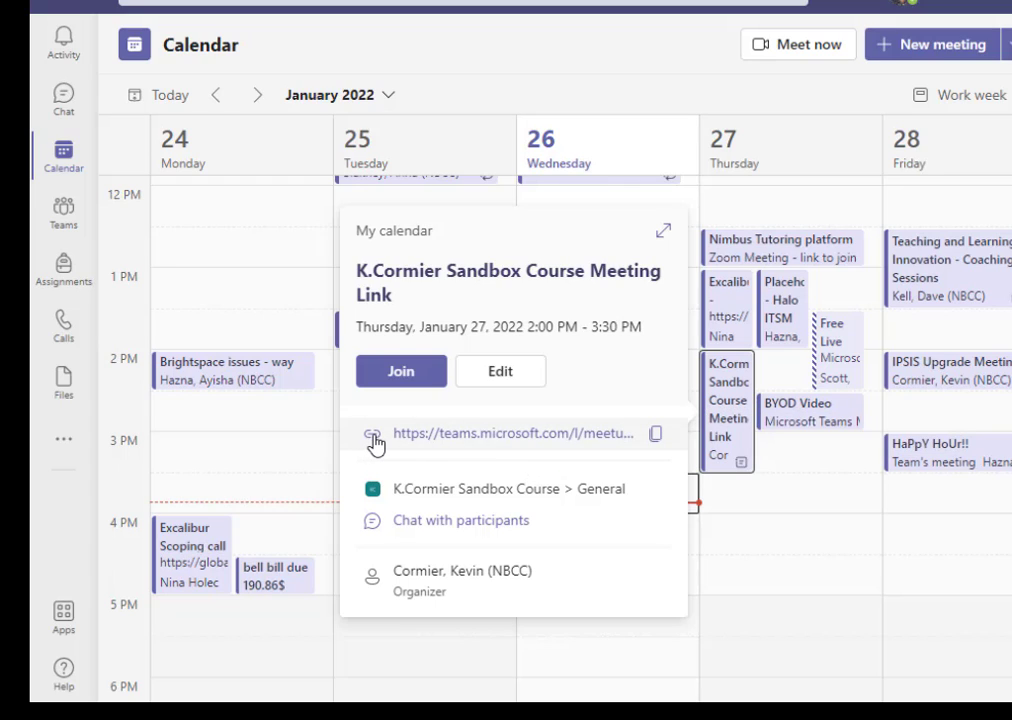
left_click(372, 442)
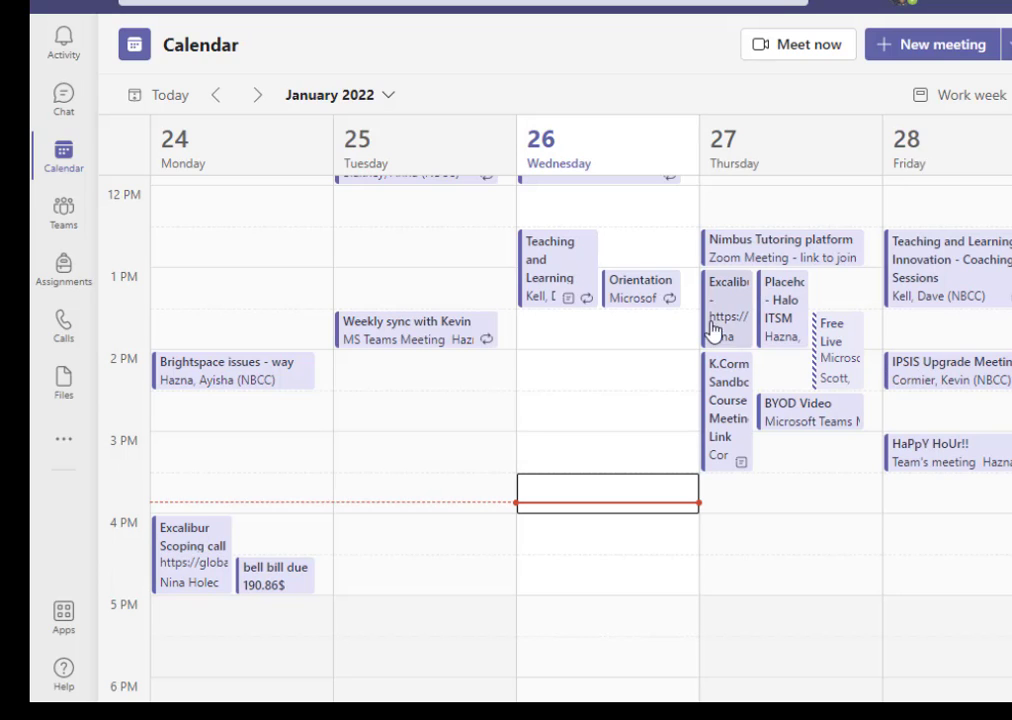
left_click(730, 412)
mouse_move(648, 446)
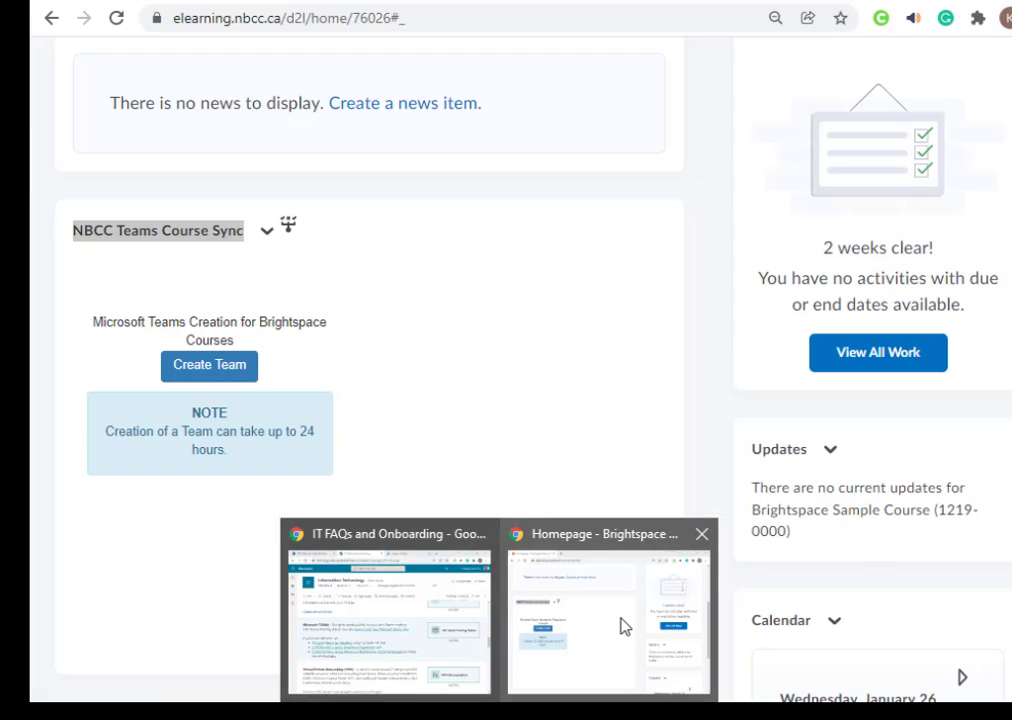
Step: Switch to the Brightspace Sample Course in the browser and add a content module named Online Class Link
left_click(626, 626)
scroll(342, 270, "up", 4)
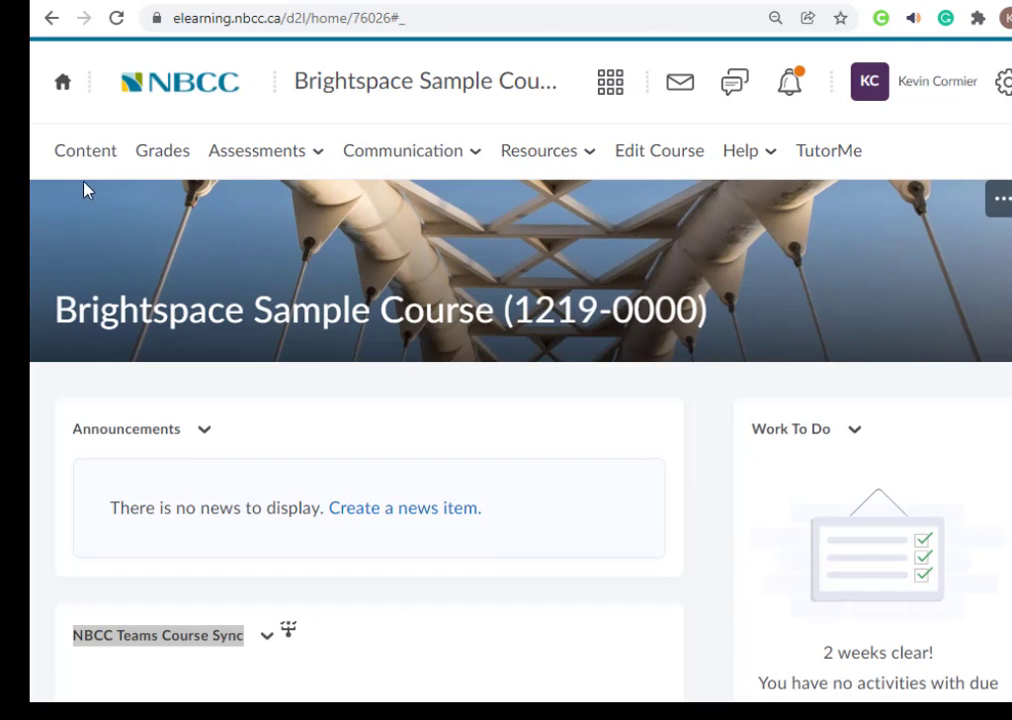
left_click(100, 155)
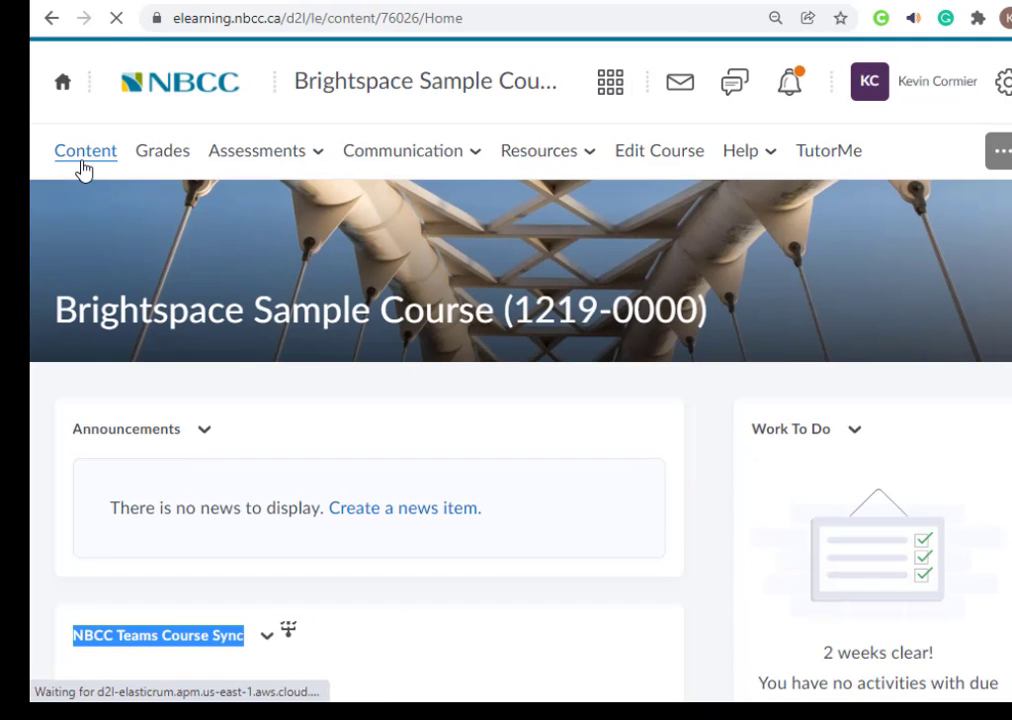
scroll(83, 168, "down", 4)
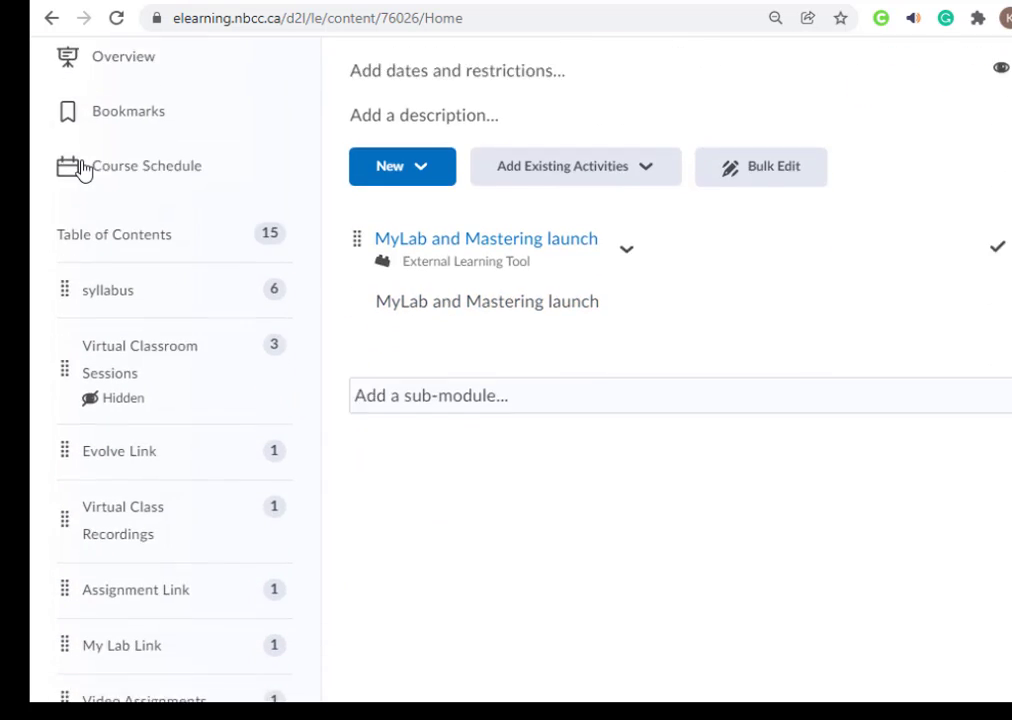
left_click(154, 646)
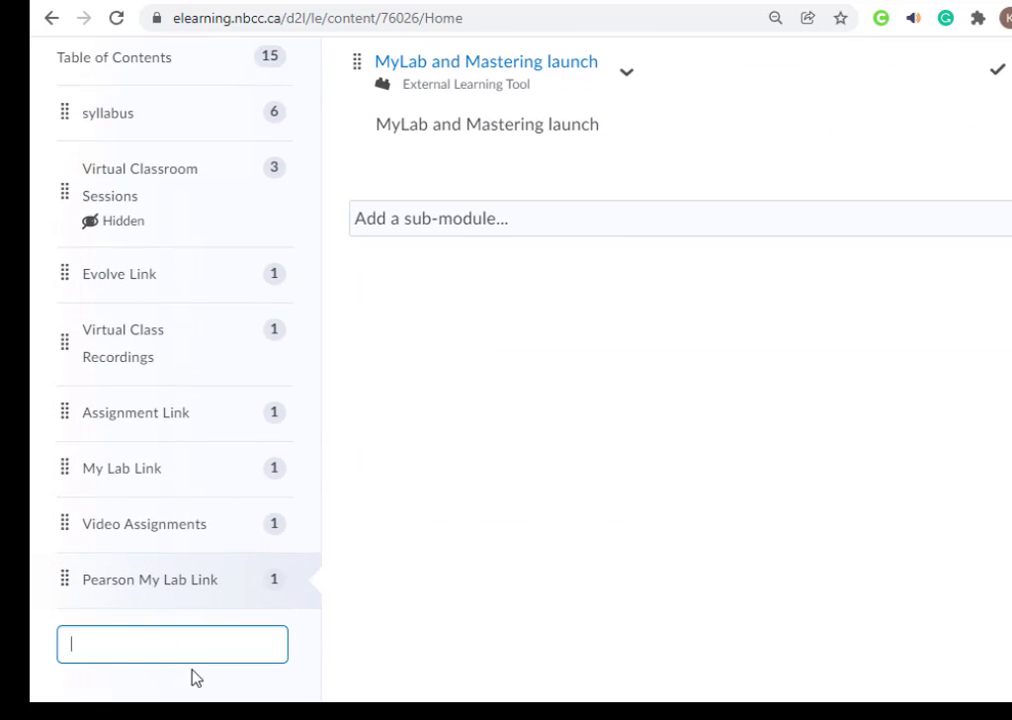
type("Online Class Link")
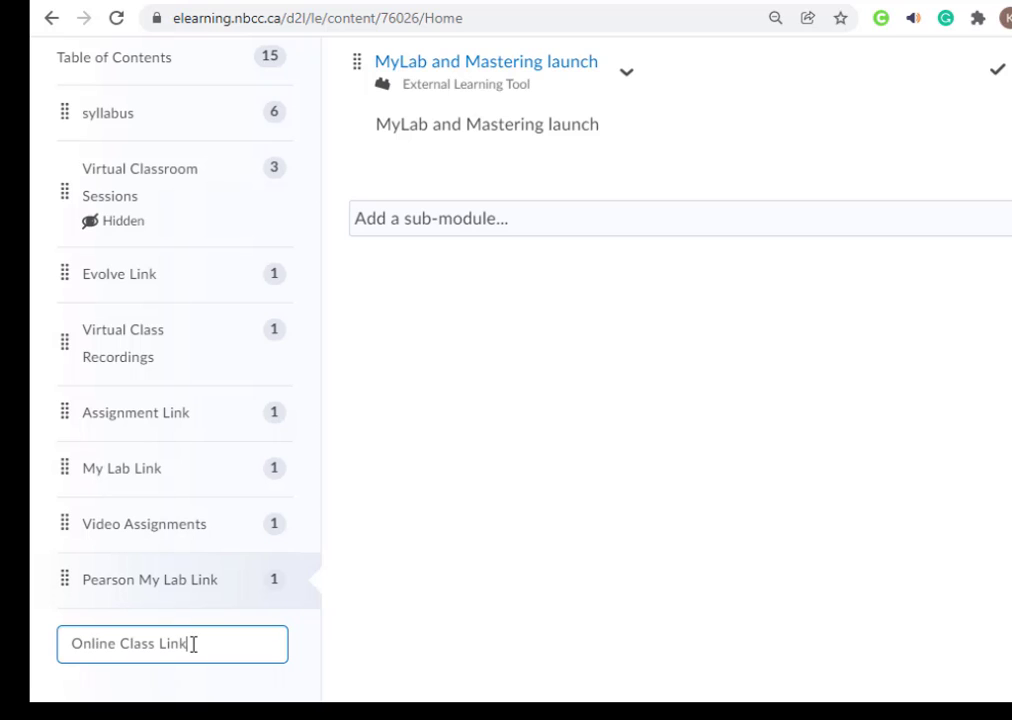
key("Return")
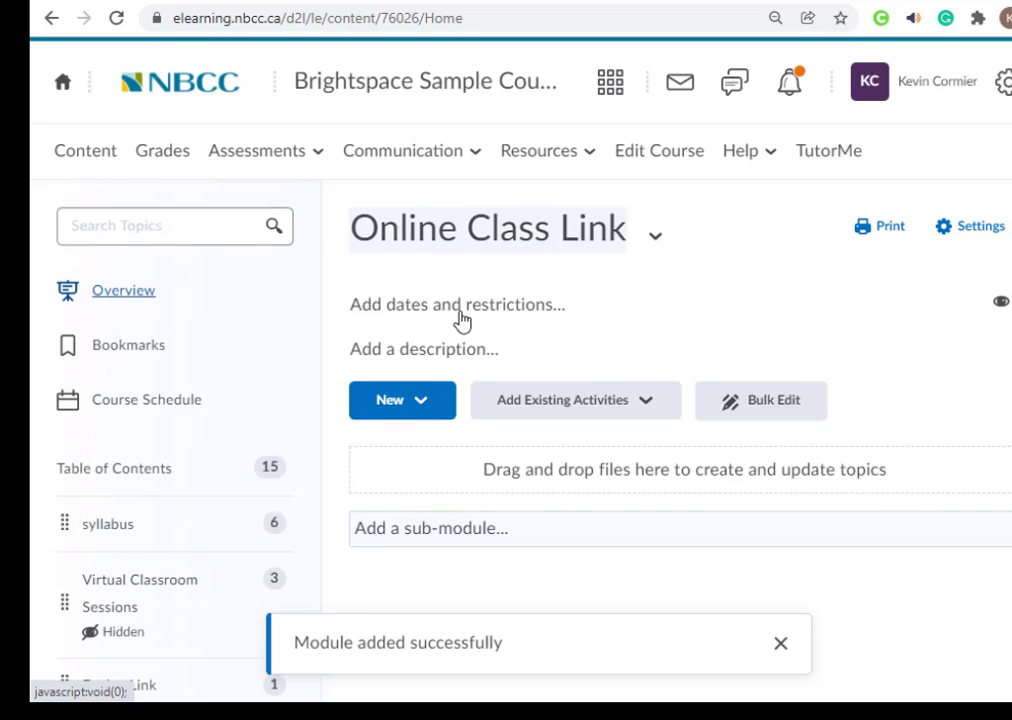
Step: Create a link titled Microsoft Teams Link in the Online Class Link module using the copied meeting URL, and return to the module
left_click(430, 408)
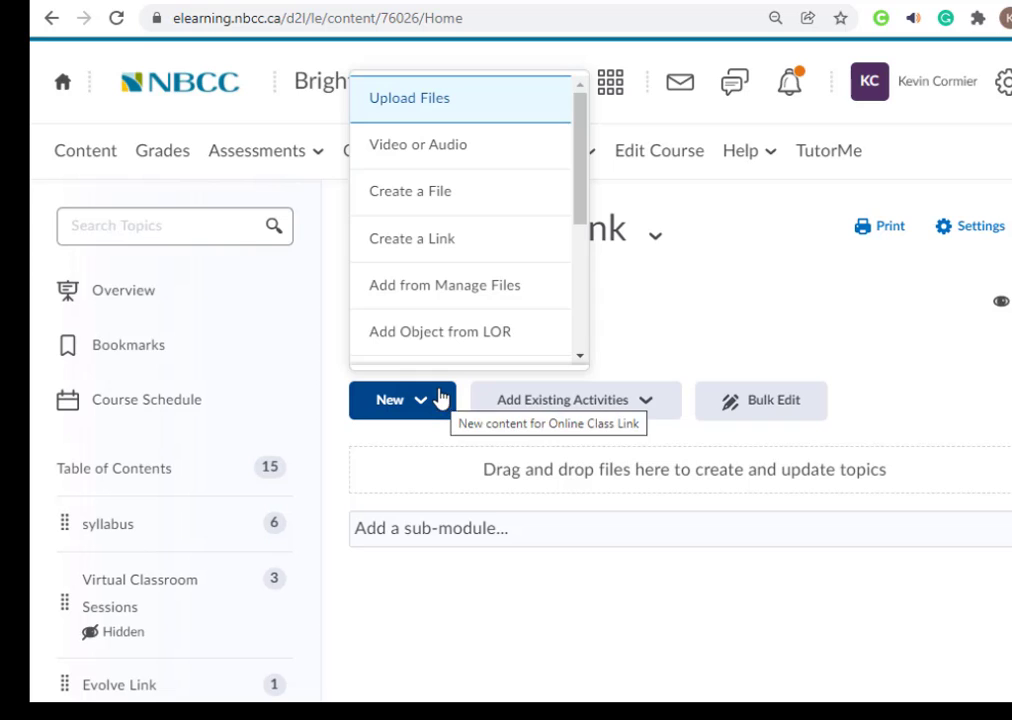
left_click(427, 252)
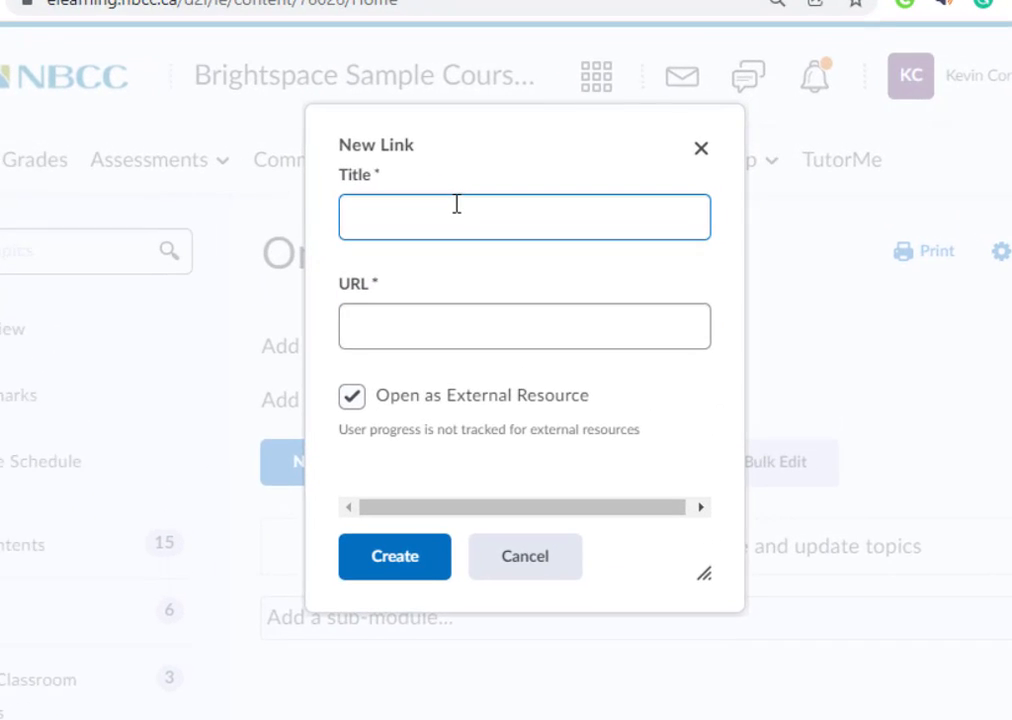
type("Mic")
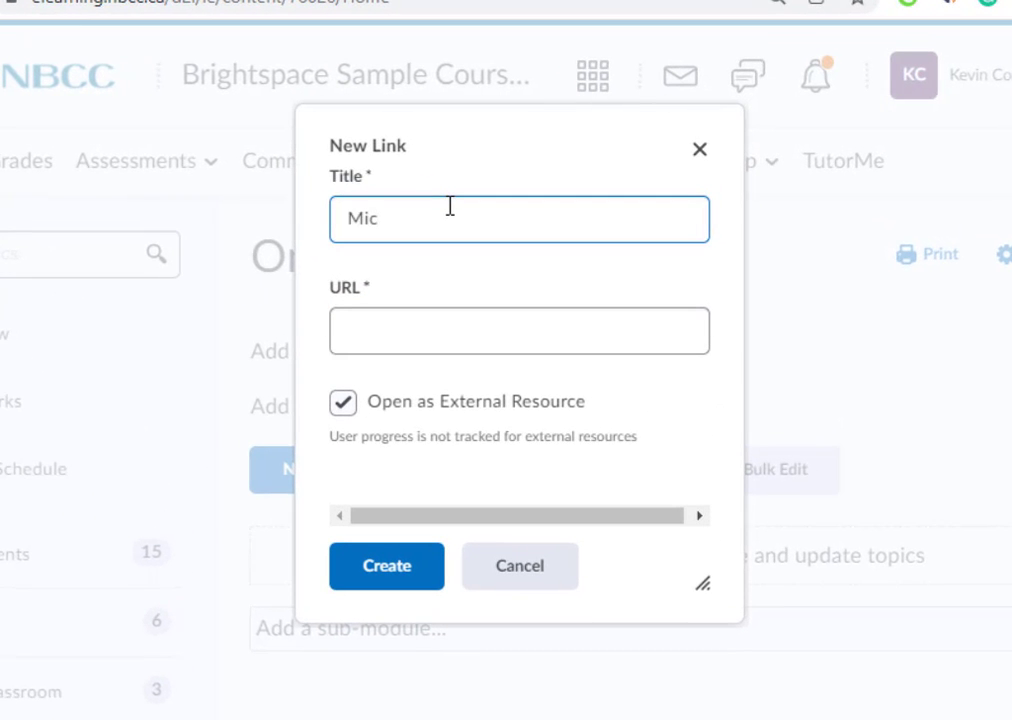
type("rosoft Teams Link")
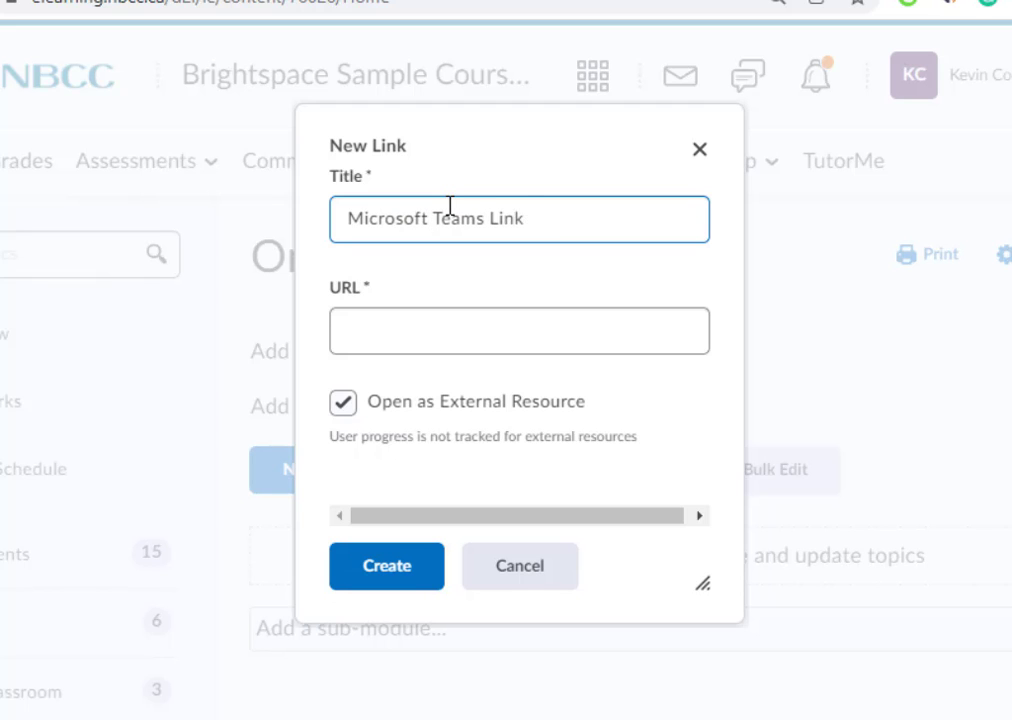
left_click(416, 334)
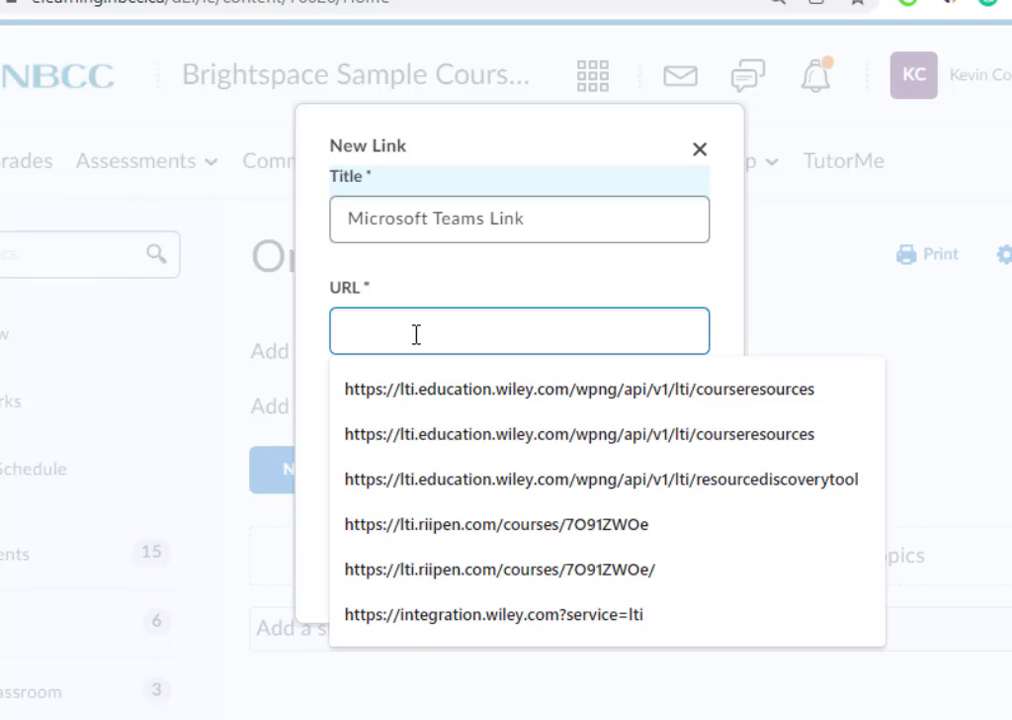
key("ctrl+v")
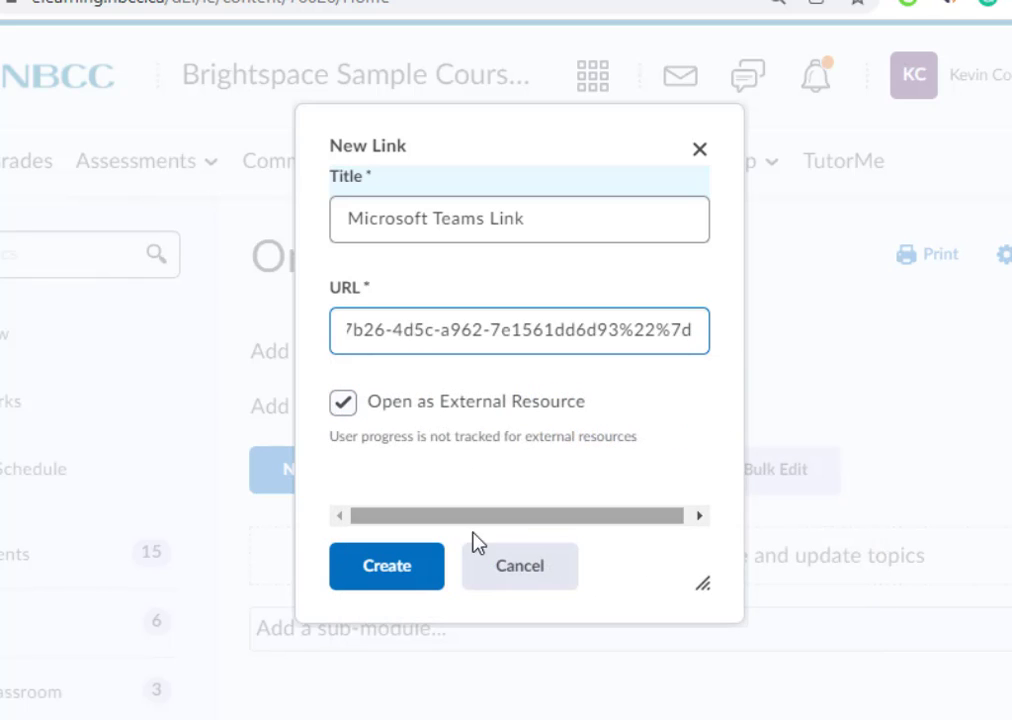
left_click(398, 570)
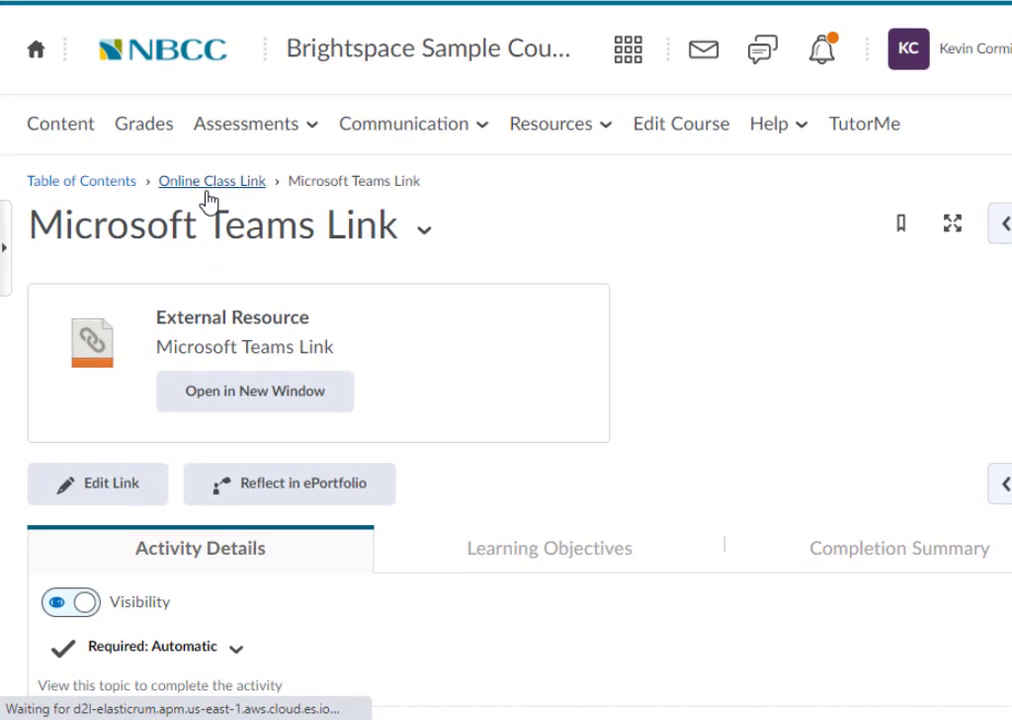
left_click(207, 186)
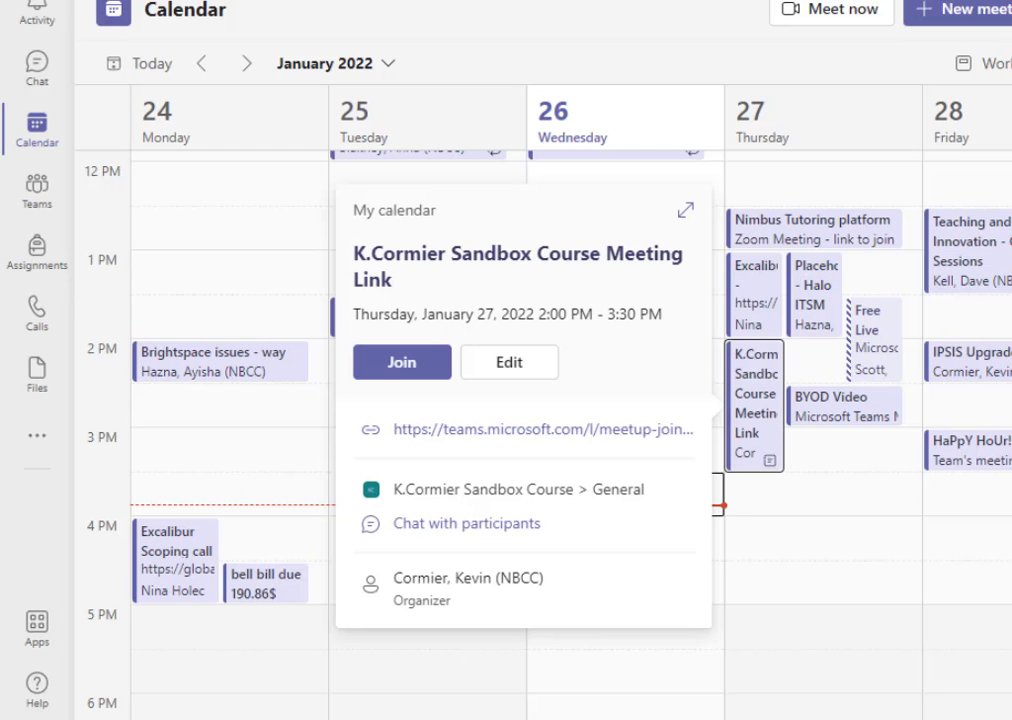
Step: Switch to Teams and review where the course meeting is listed in the General channel and in the calendar
left_click(645, 17)
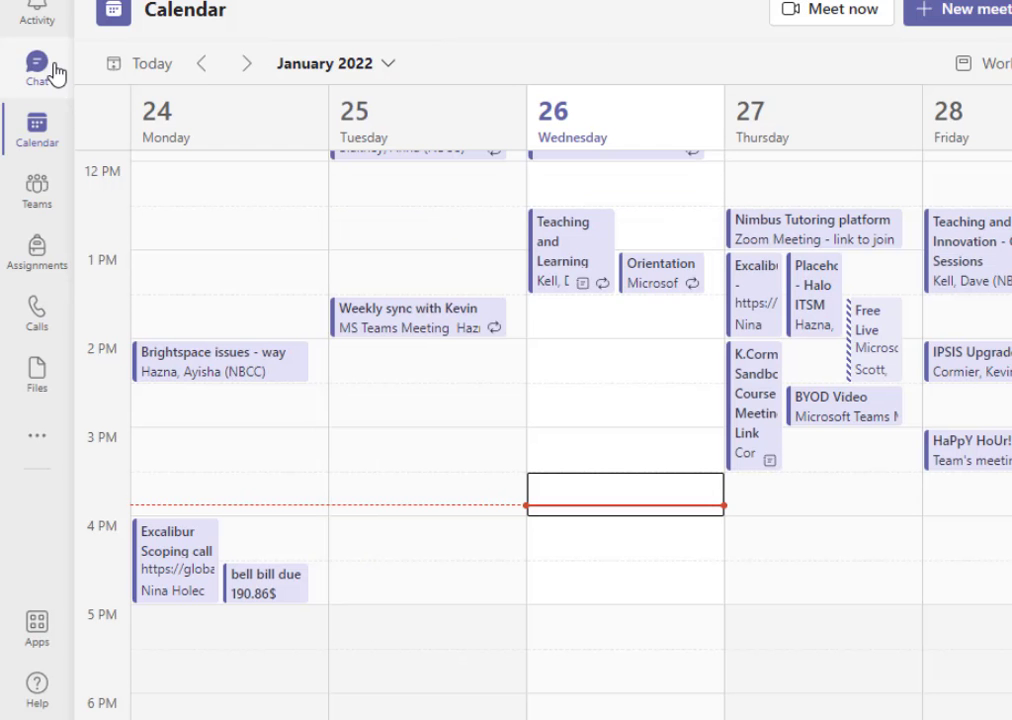
left_click(18, 214)
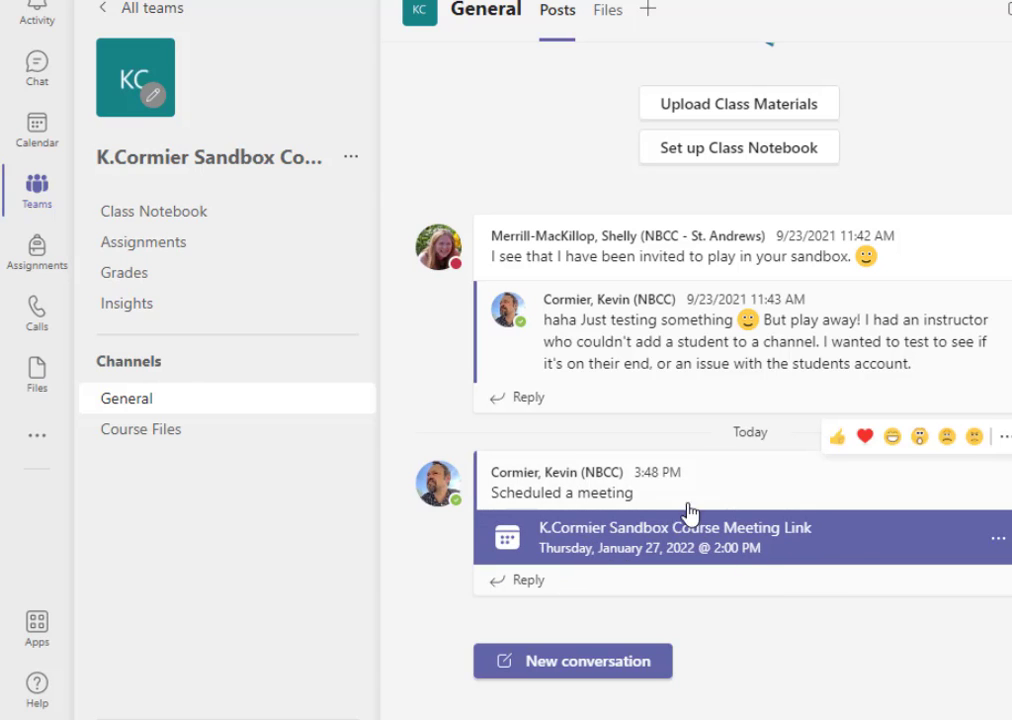
left_click(52, 152)
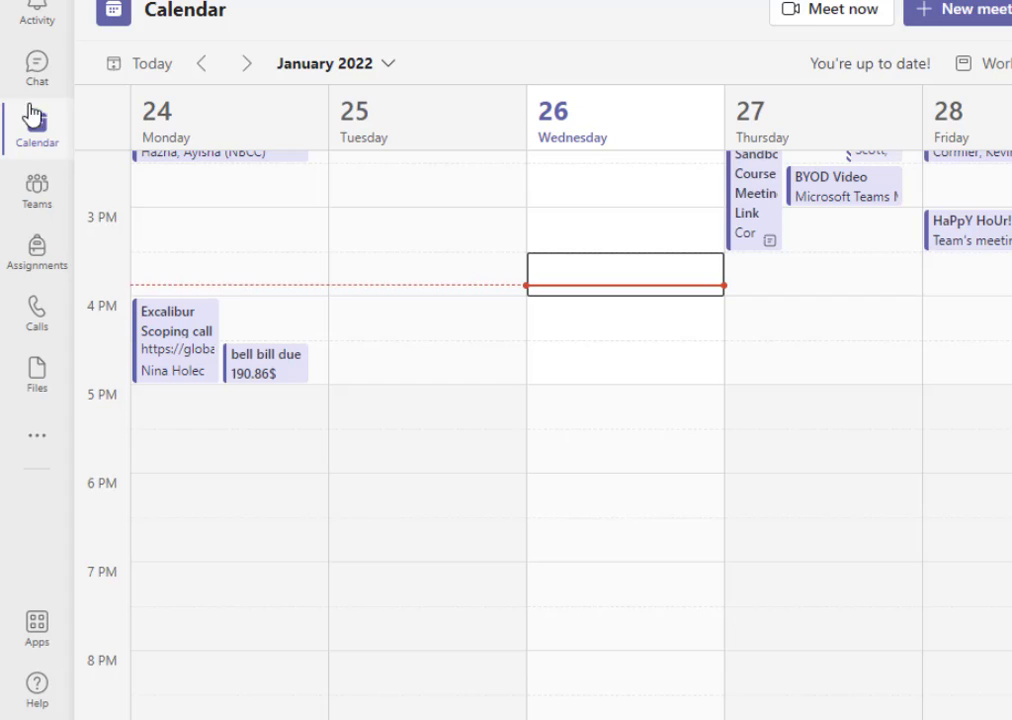